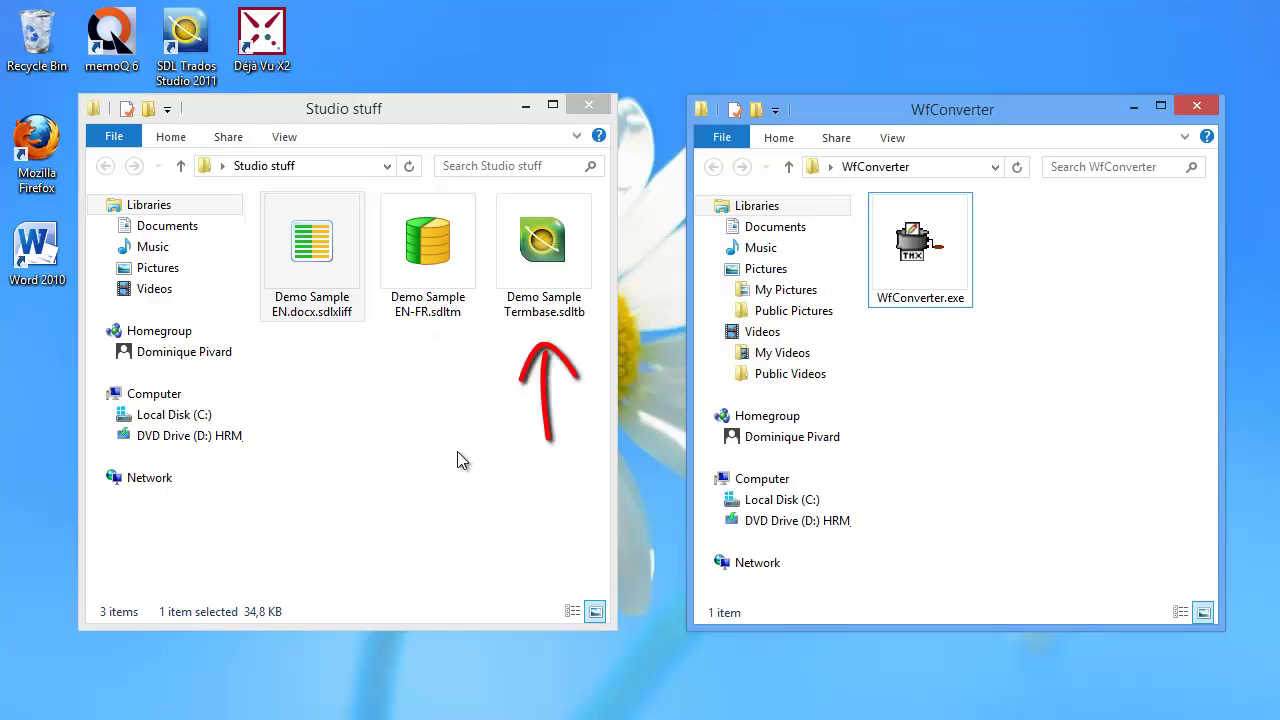
Step: Launch WfConverter and view its version and supported conversion formats
double_click(918, 258)
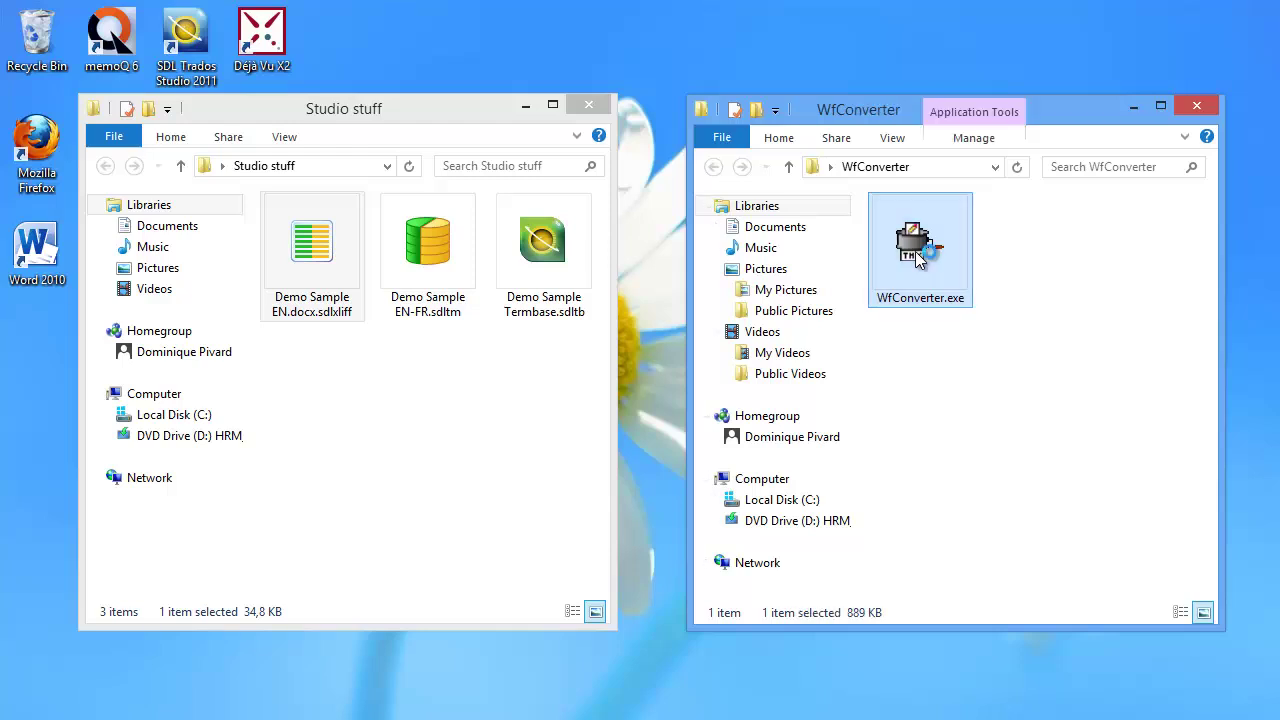
left_click(545, 62)
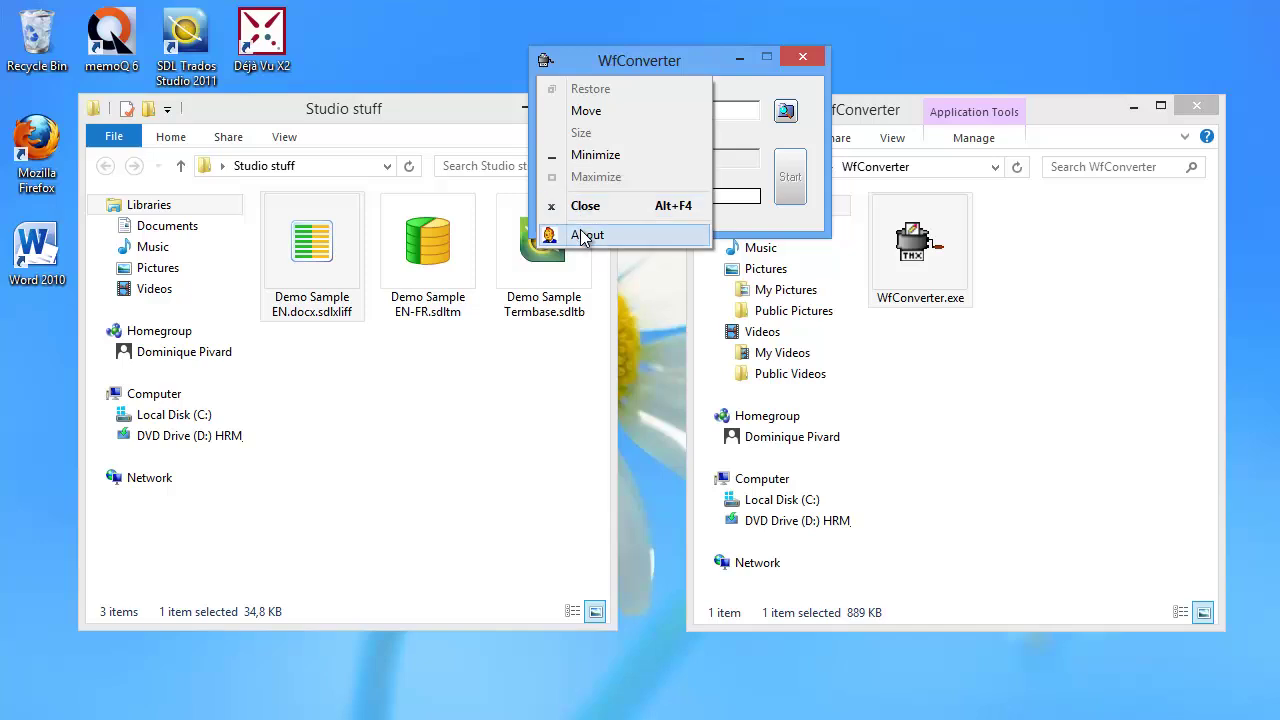
left_click(585, 235)
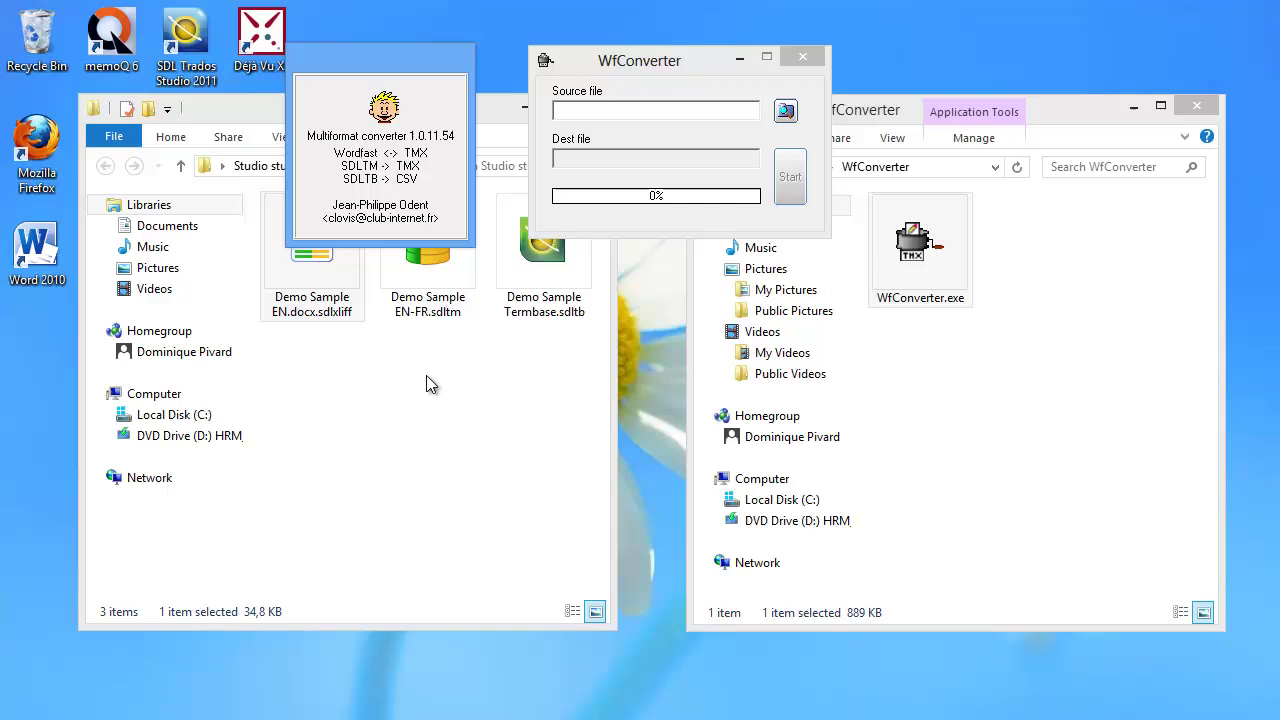
left_click(385, 105)
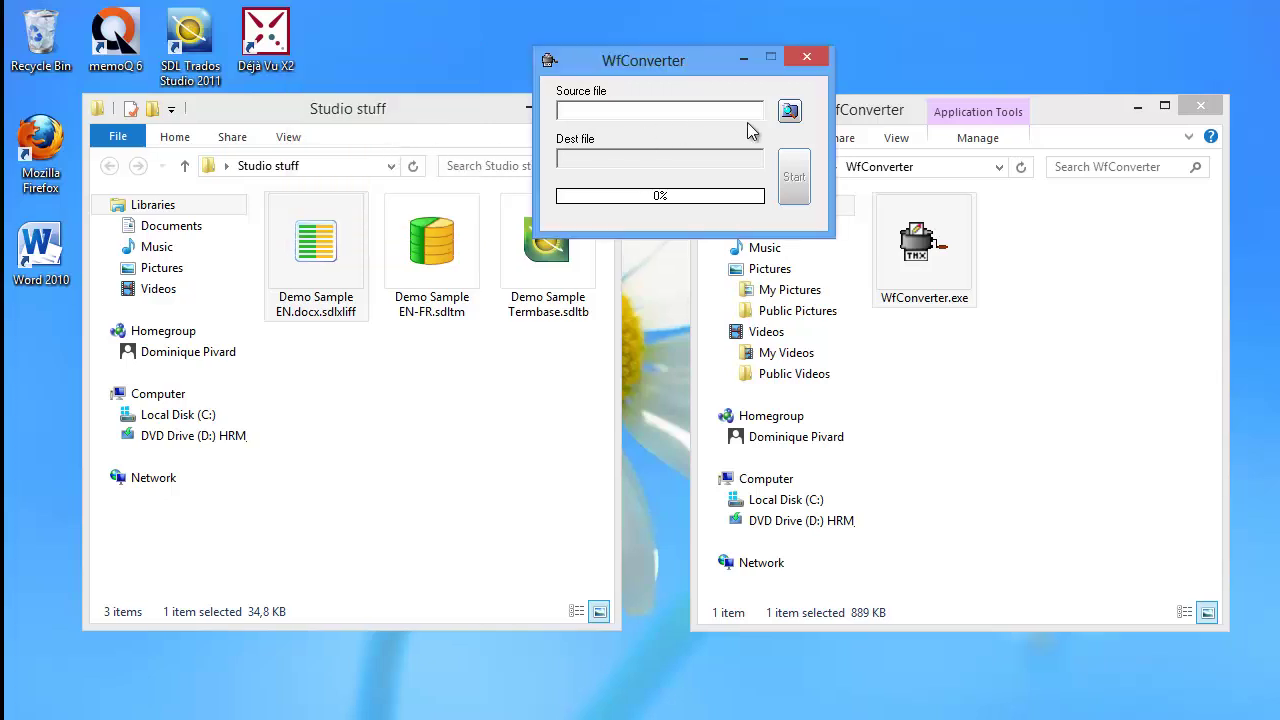
Step: Choose the SDLTM file Demo Sample EN-FR.sdltm as the source and try converting it to TMX
left_click(789, 111)
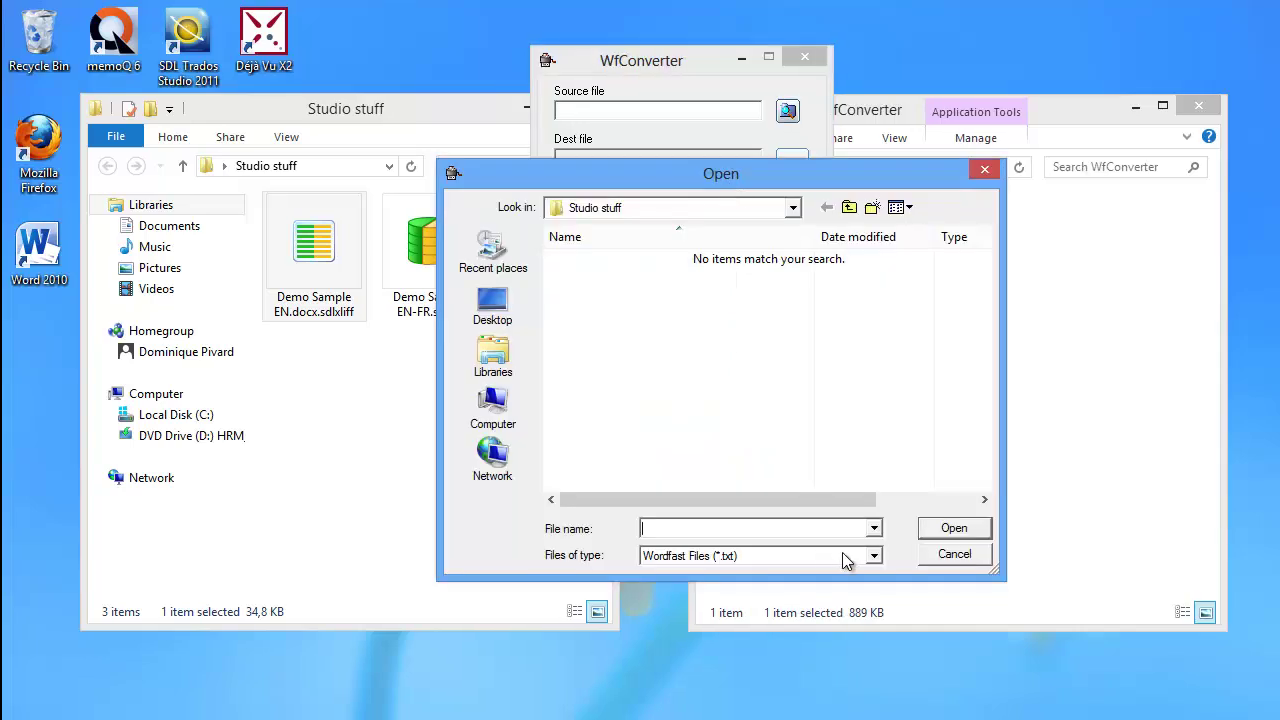
left_click(875, 558)
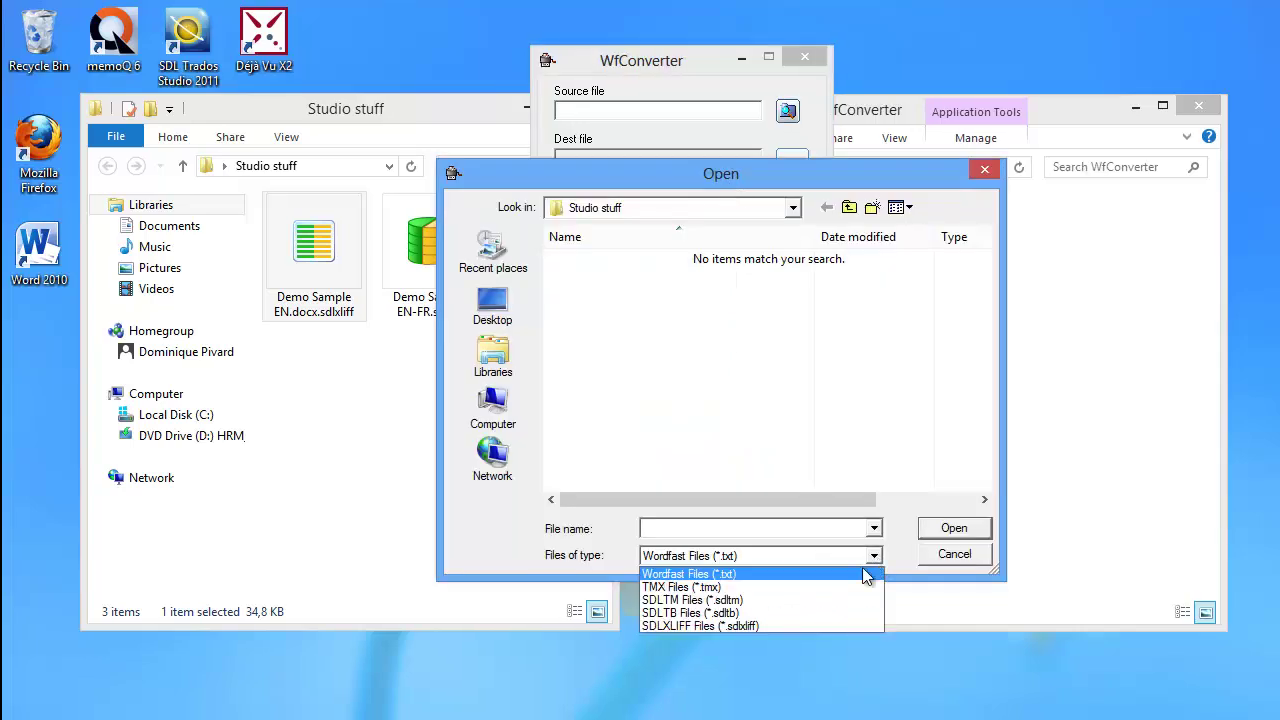
left_click(720, 603)
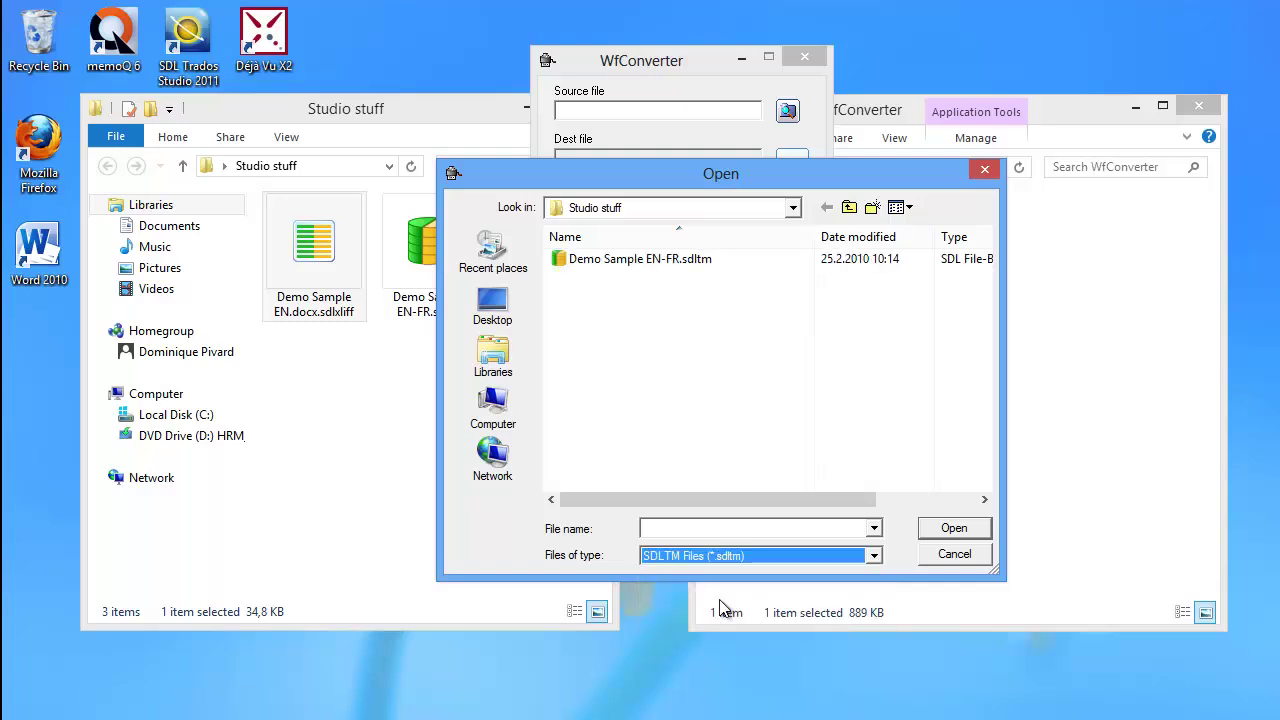
left_click(634, 262)
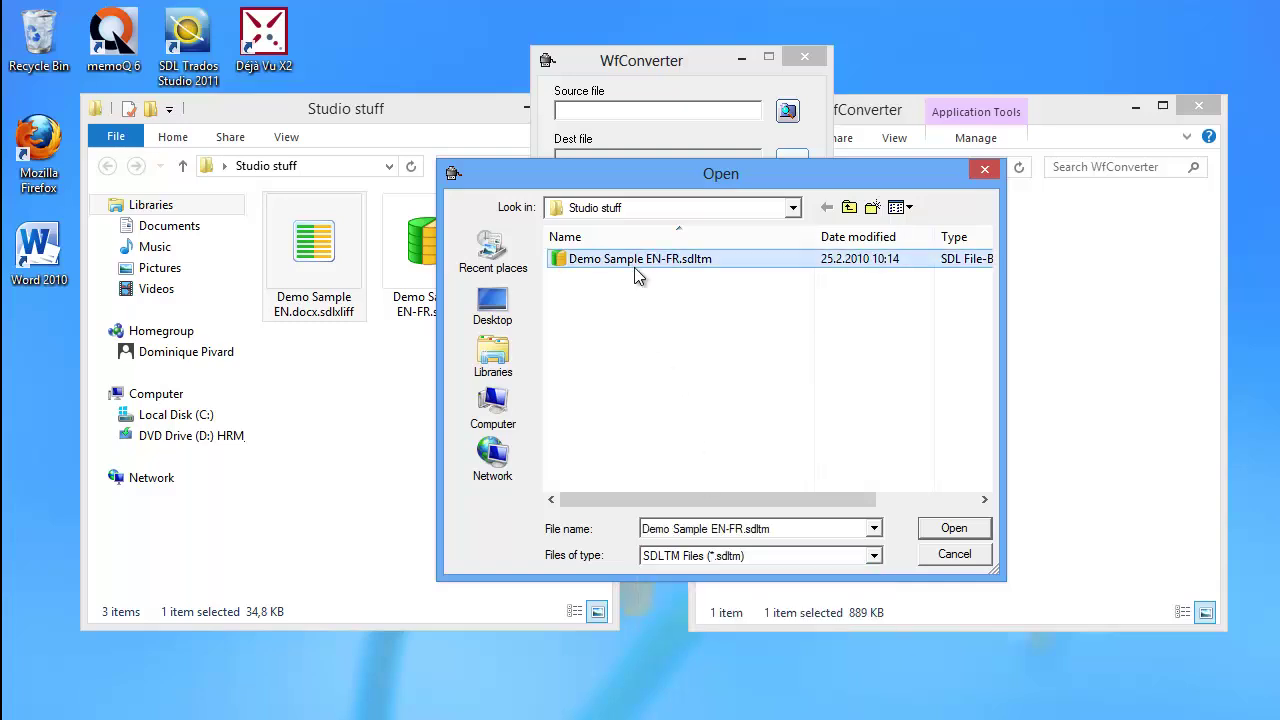
left_click(954, 529)
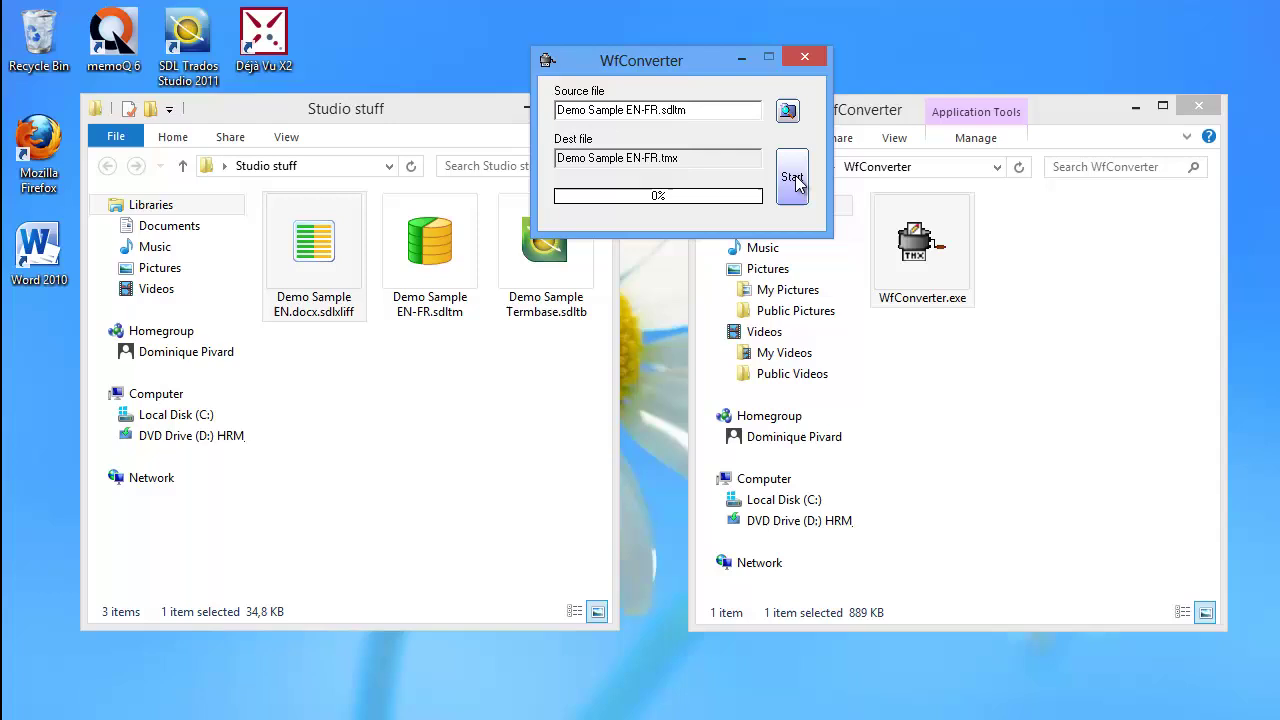
left_click(792, 178)
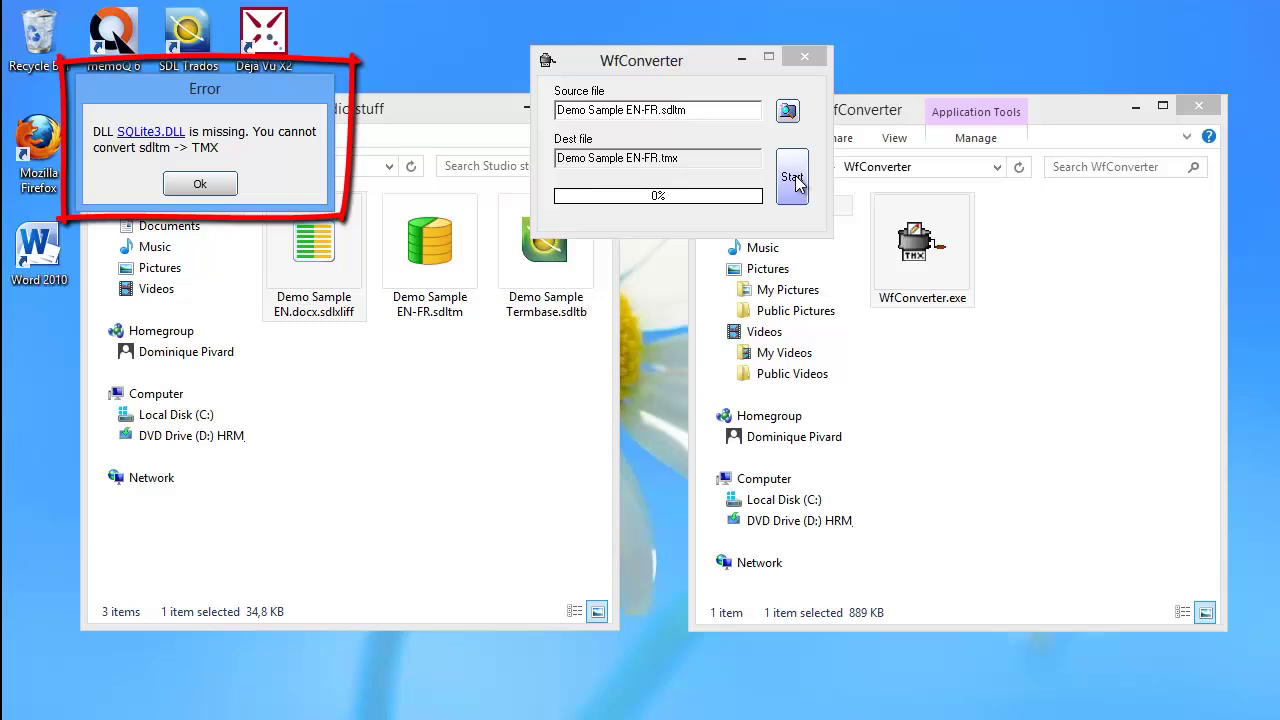
Step: Open the download page for the missing SQLite DLL and locate the precompiled Windows archive sqlite-dll-win32-x86-3071401.zip
left_click(152, 131)
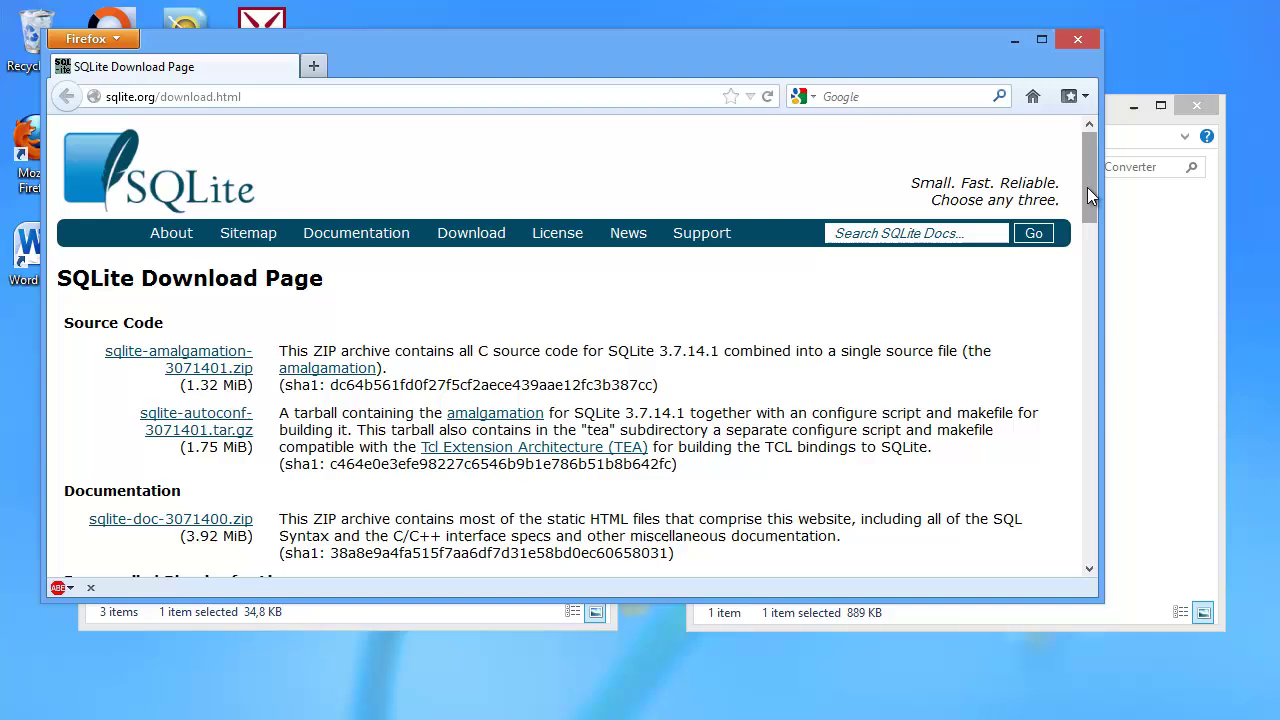
left_click_drag(1088, 195, 1082, 322)
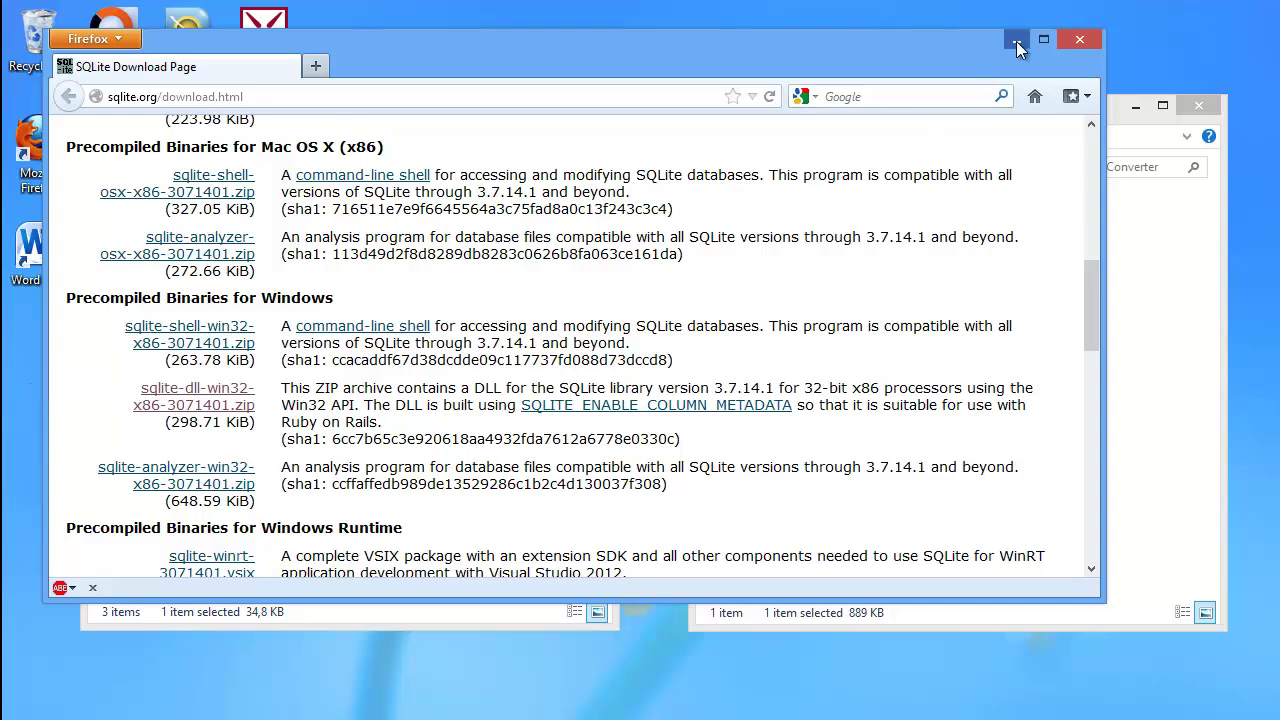
left_click(1016, 41)
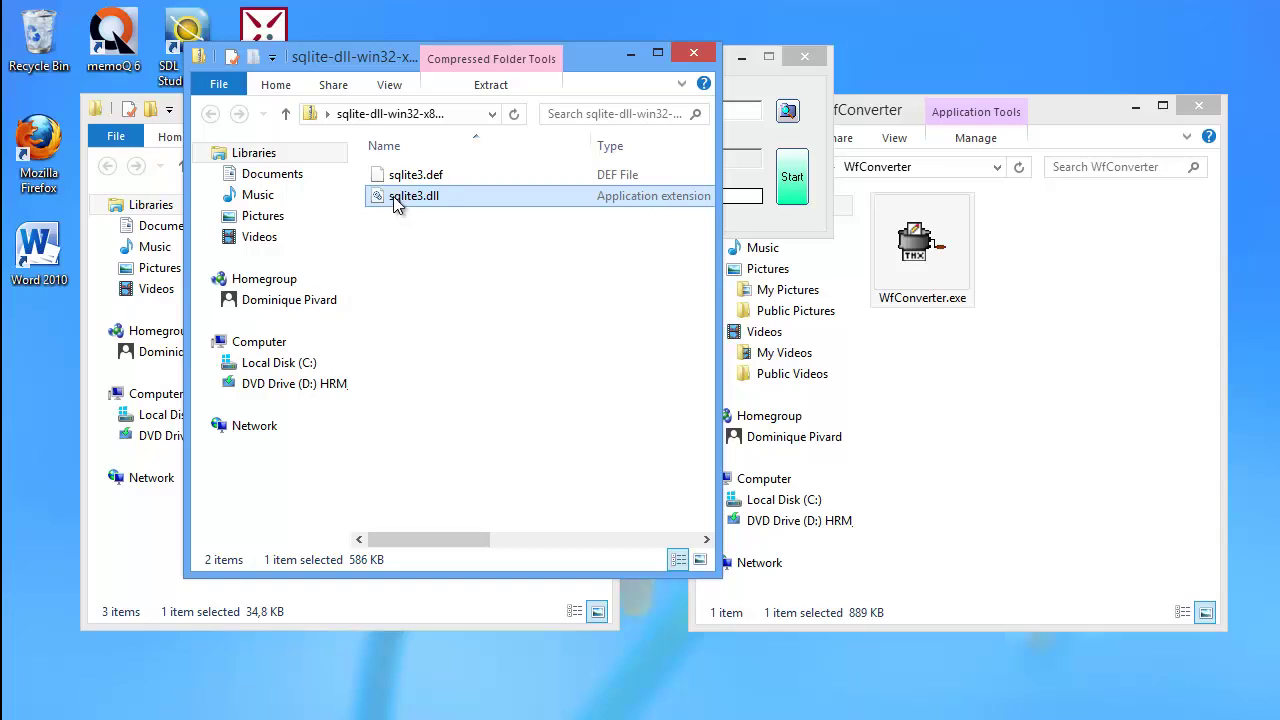
Step: Copy sqlite3.dll from the downloaded archive into the WfConverter folder and convert Demo Sample EN-FR.sdltm to TMX
left_click_drag(397, 204, 1065, 290)
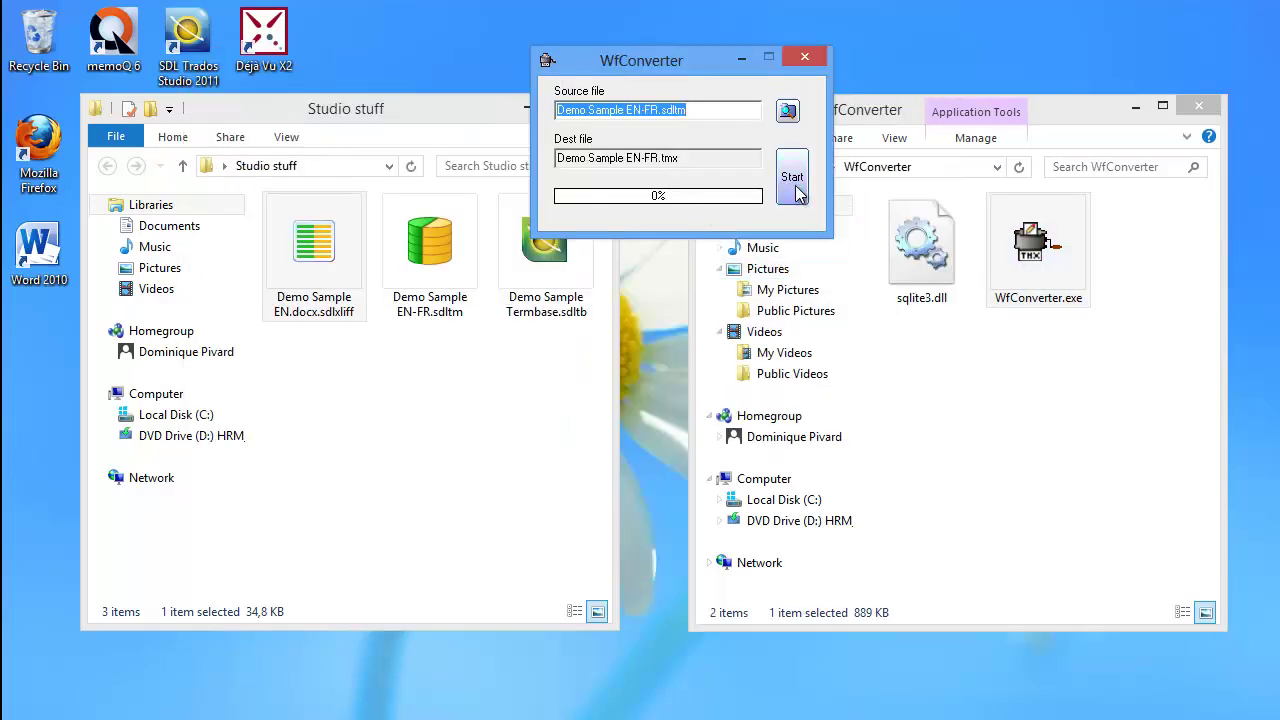
left_click(792, 180)
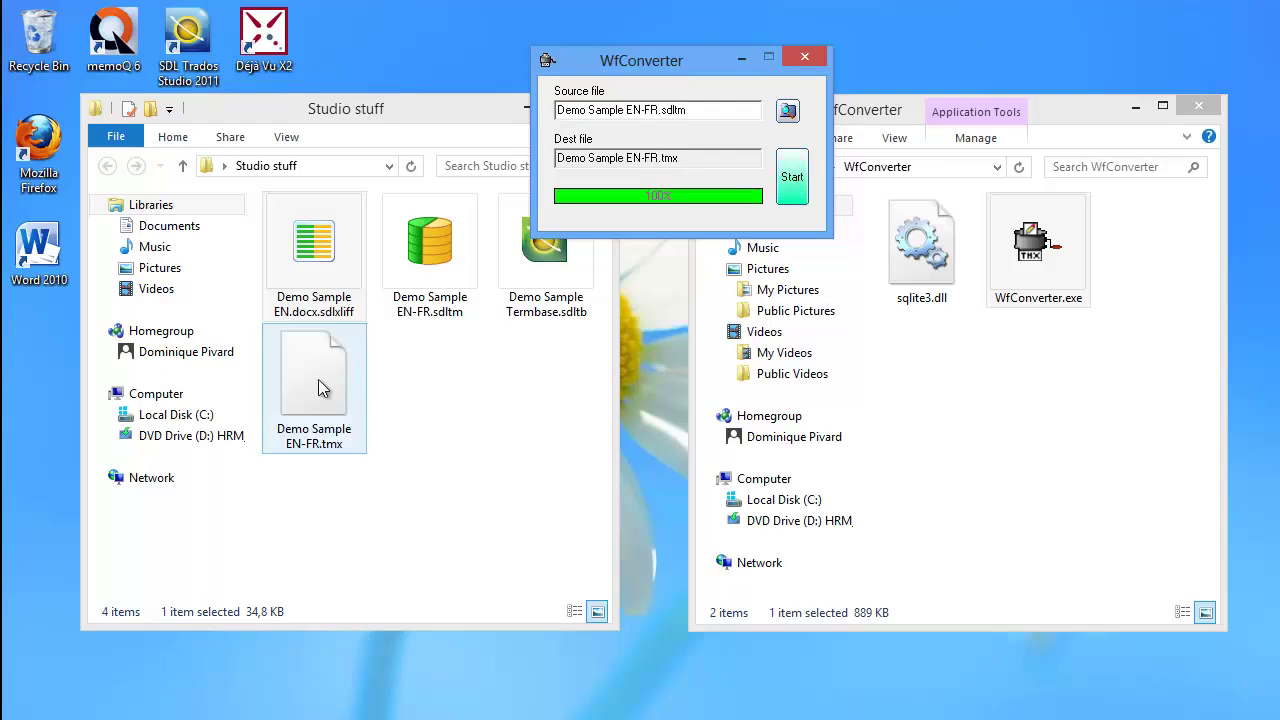
left_click(319, 381)
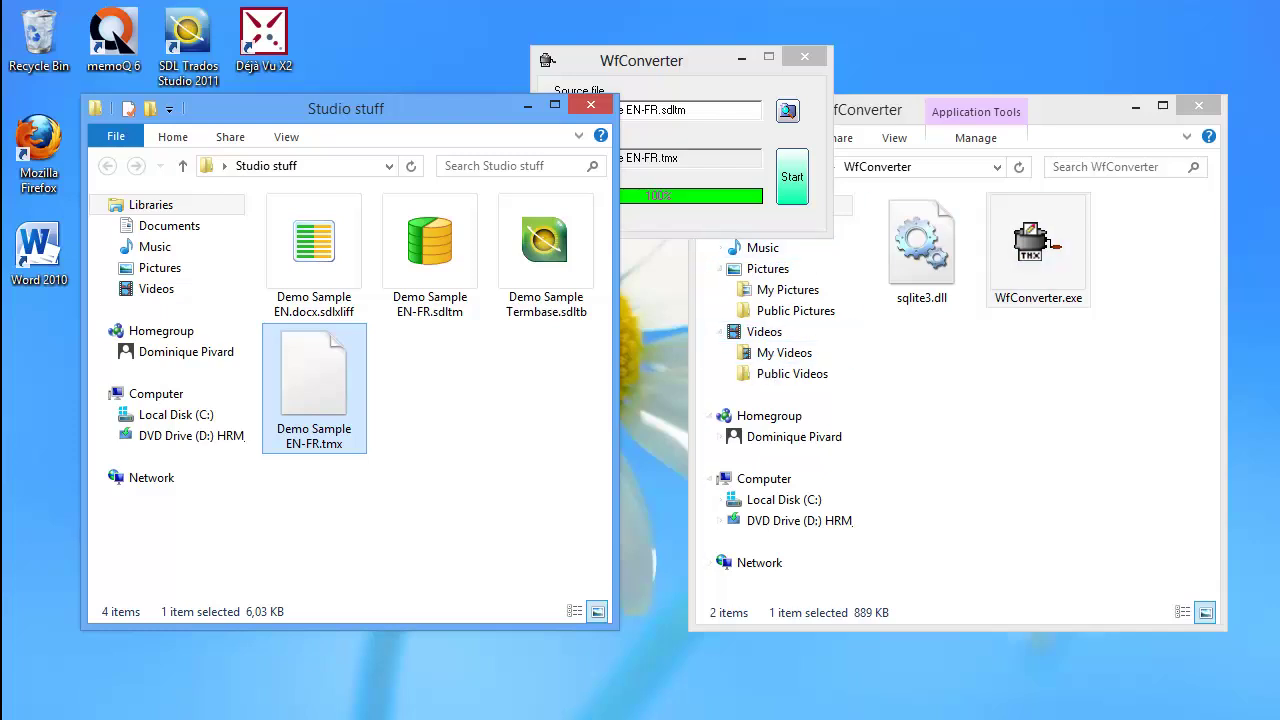
Step: Paste Hallituskausi 2007-2011_fi-en.sdltm into the Studio stuff folder and convert it to TMX with WfConverter
key("ctrl+v")
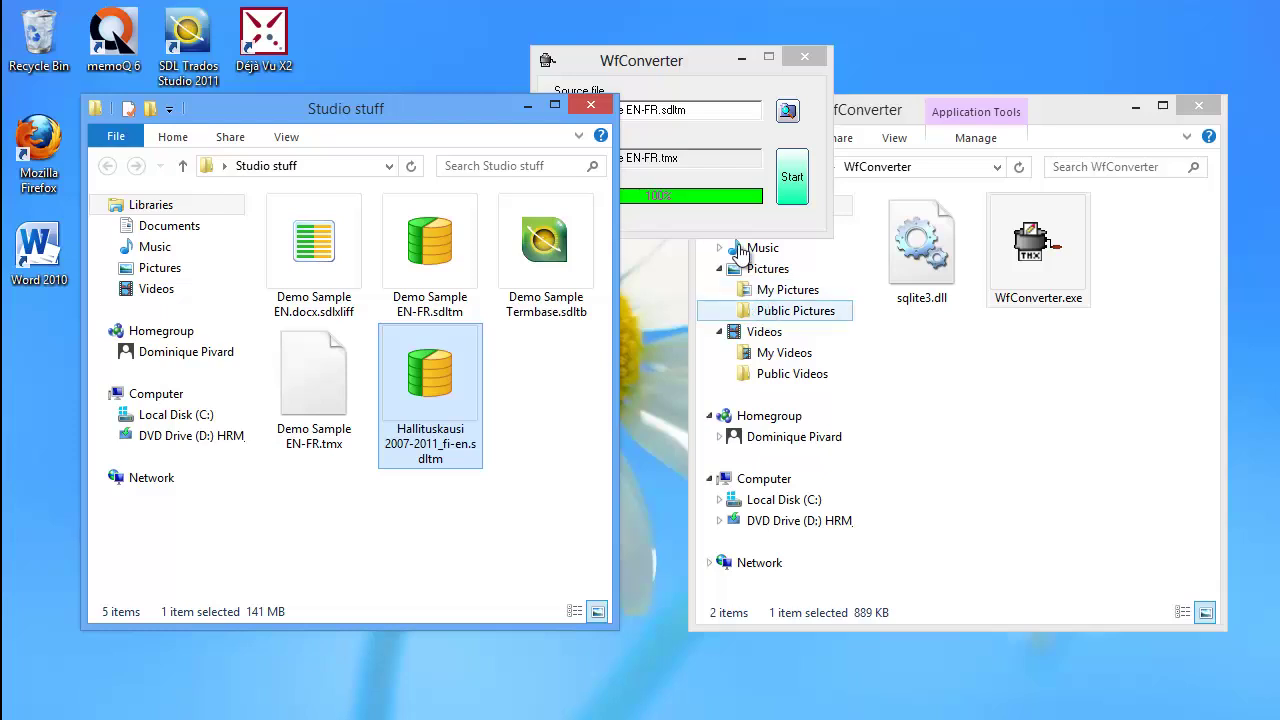
left_click(709, 65)
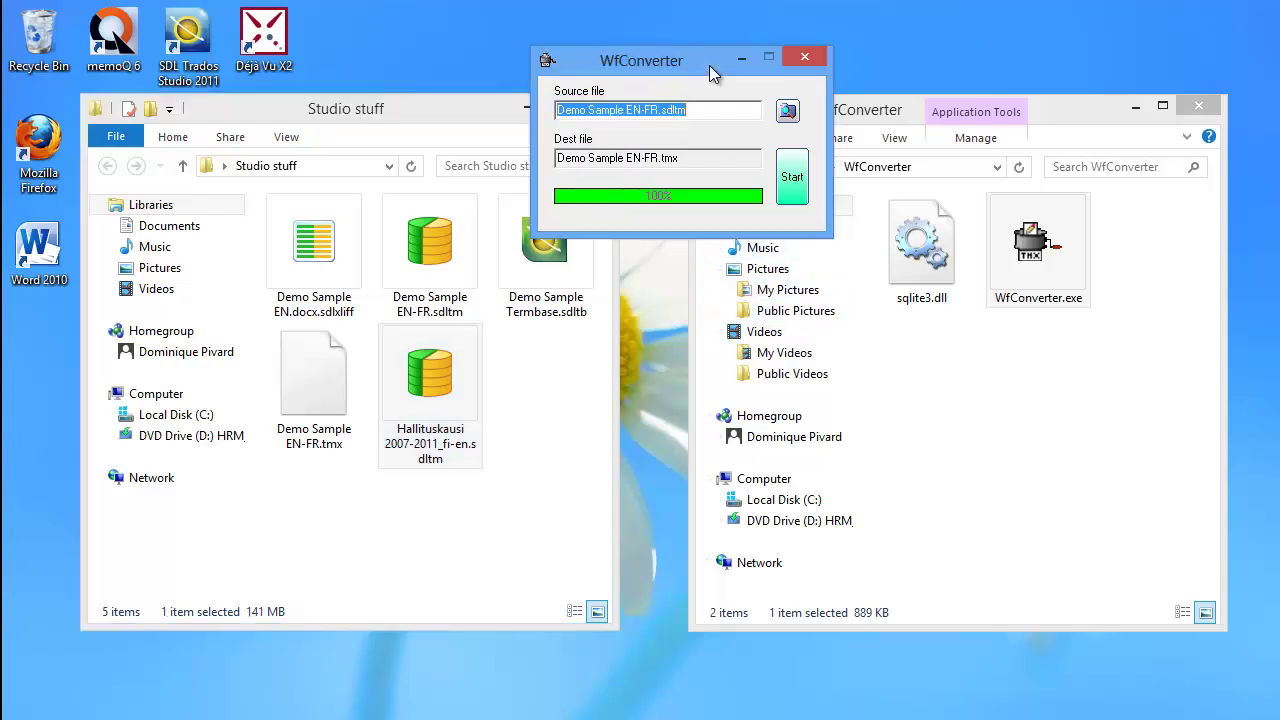
left_click(788, 112)
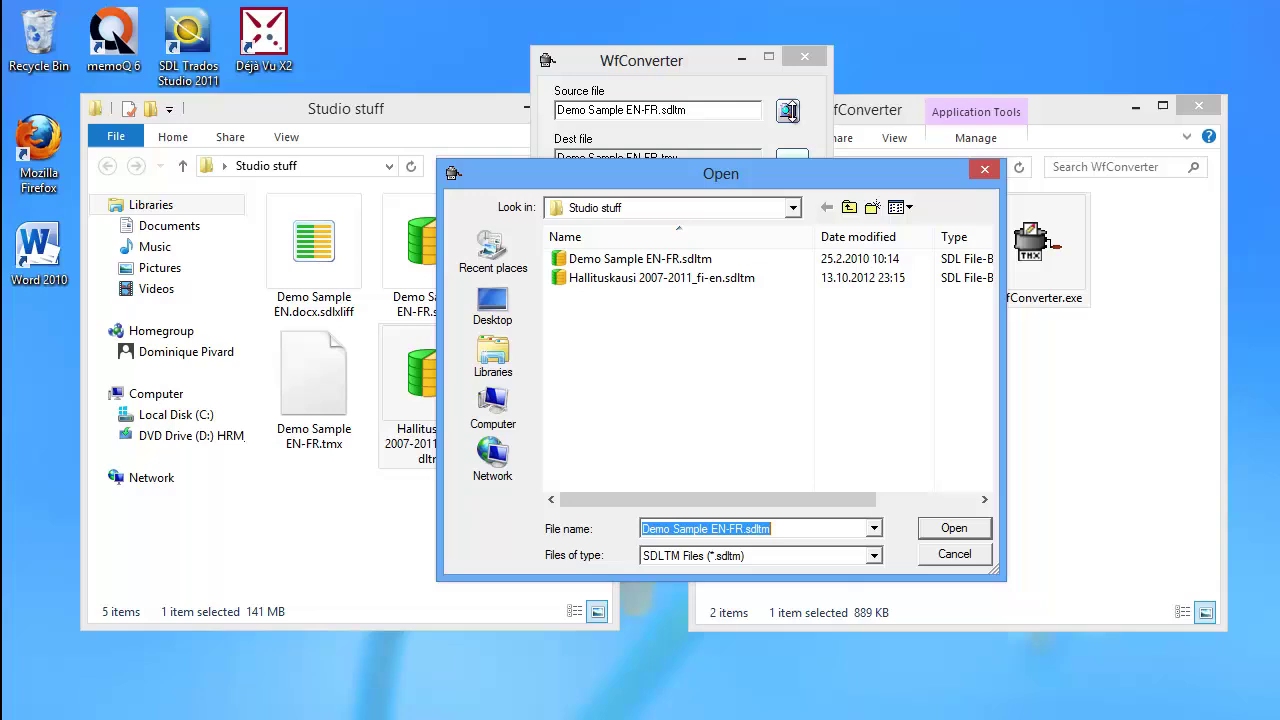
left_click(638, 285)
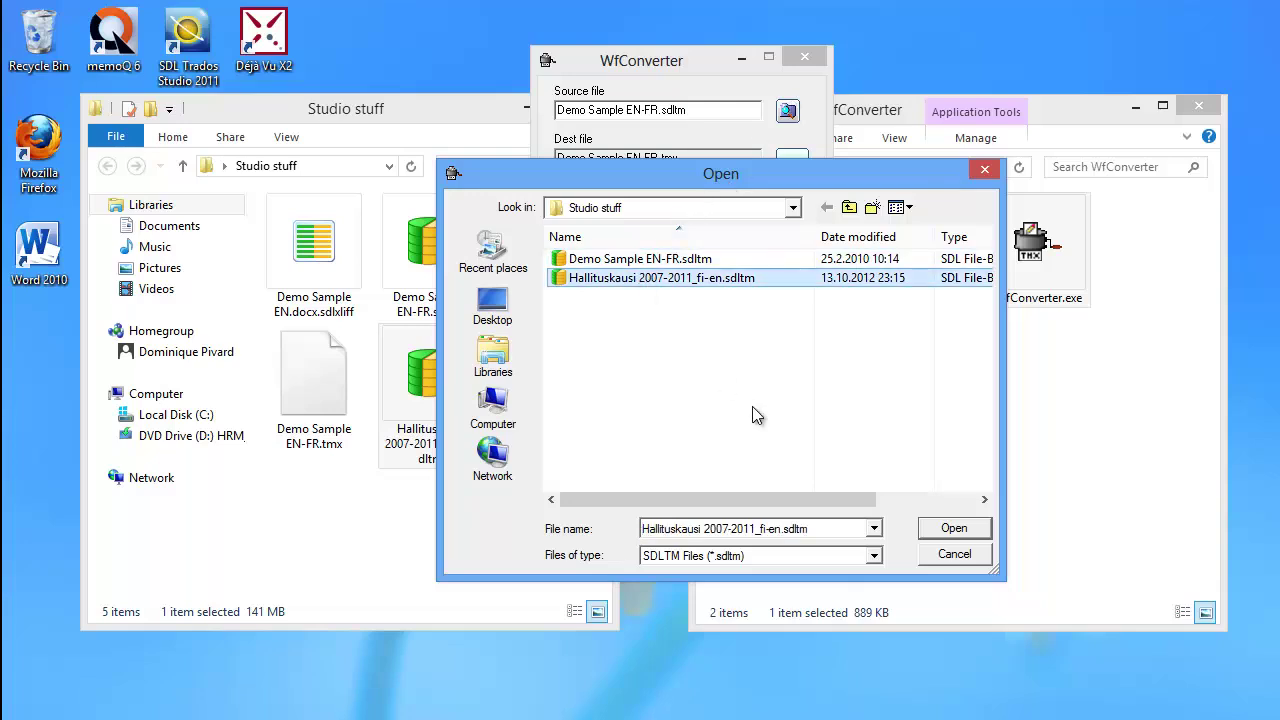
left_click(952, 529)
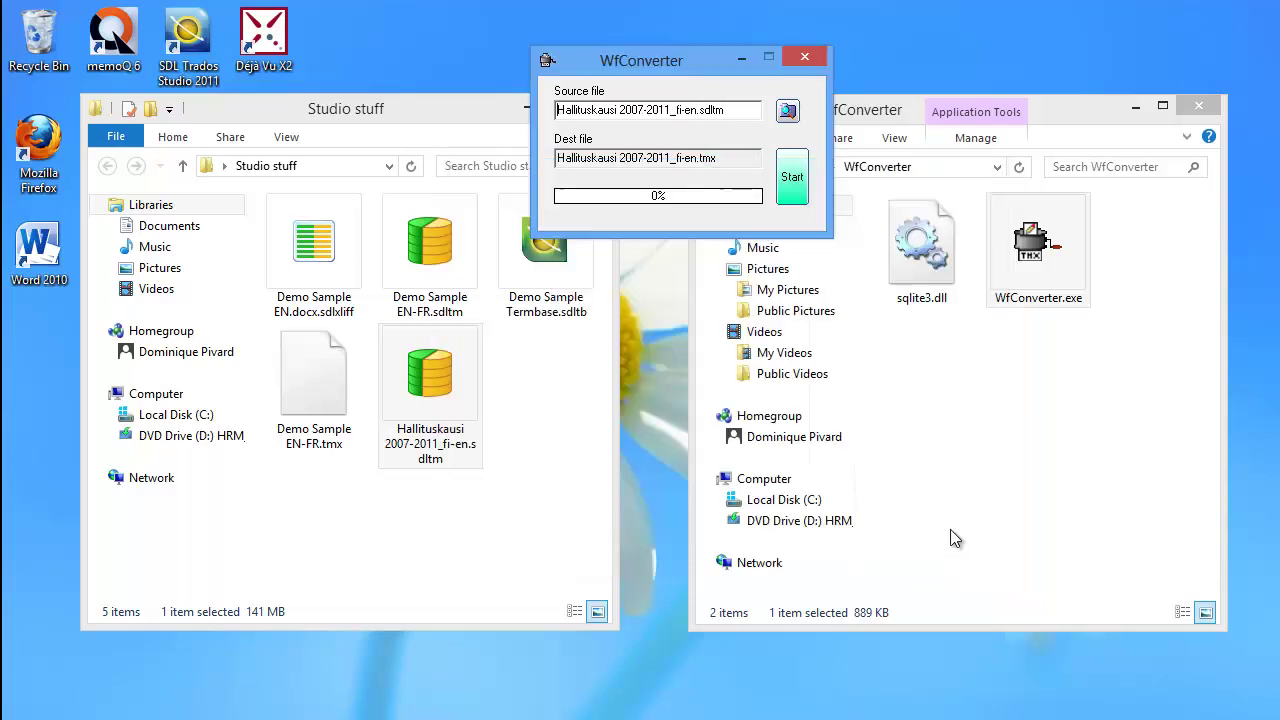
left_click(792, 179)
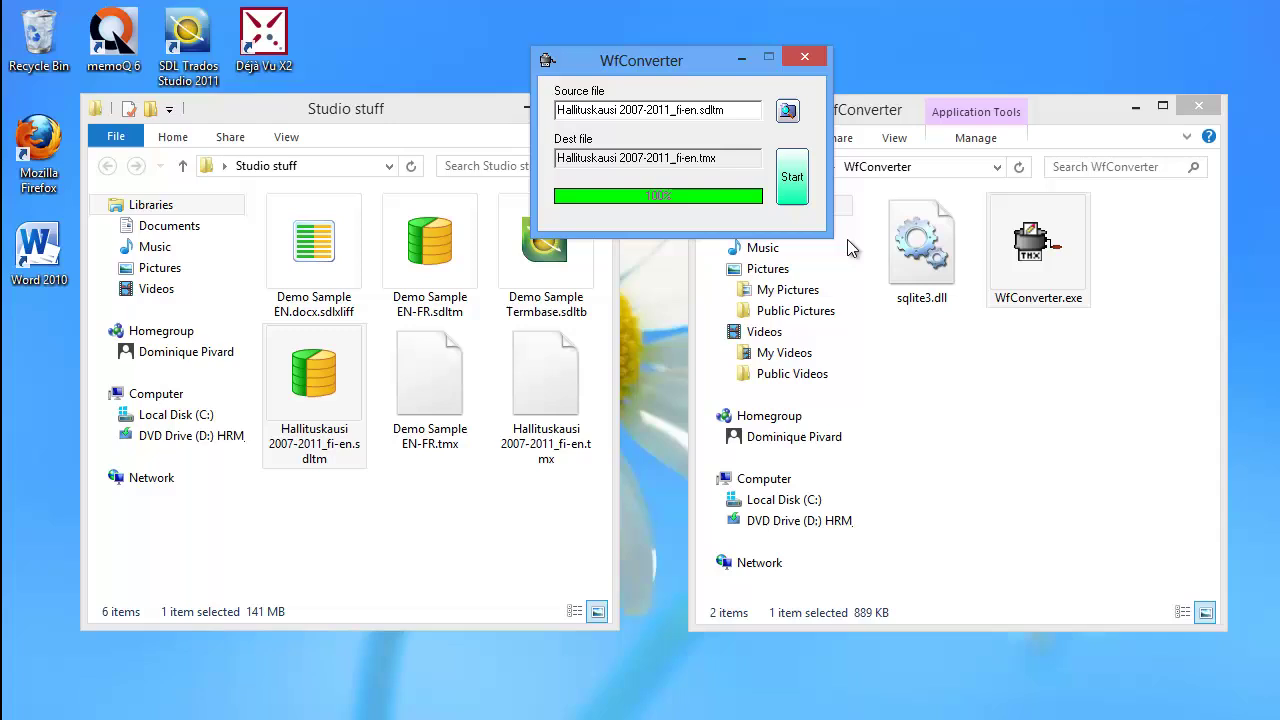
Step: Choose the SDLTB file Demo Sample Termbase.sdltb as the source and convert it to CSV
left_click(789, 112)
left_click(874, 556)
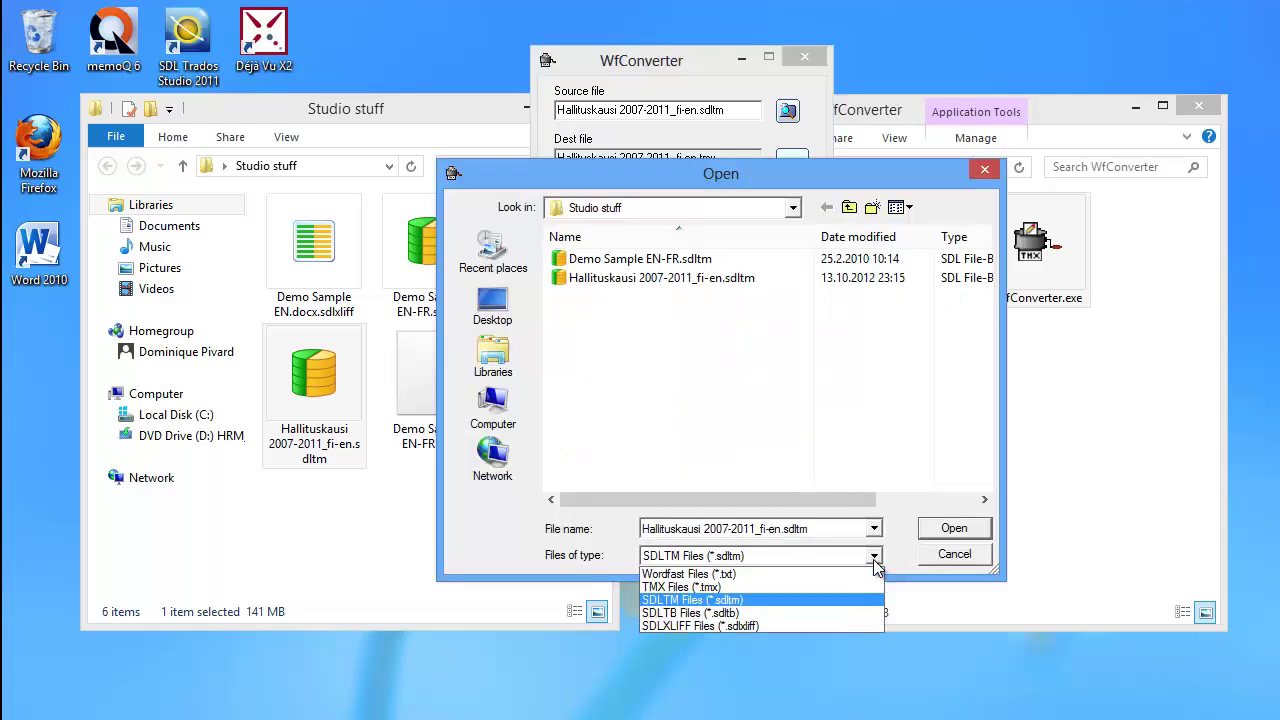
left_click(757, 612)
left_click(655, 262)
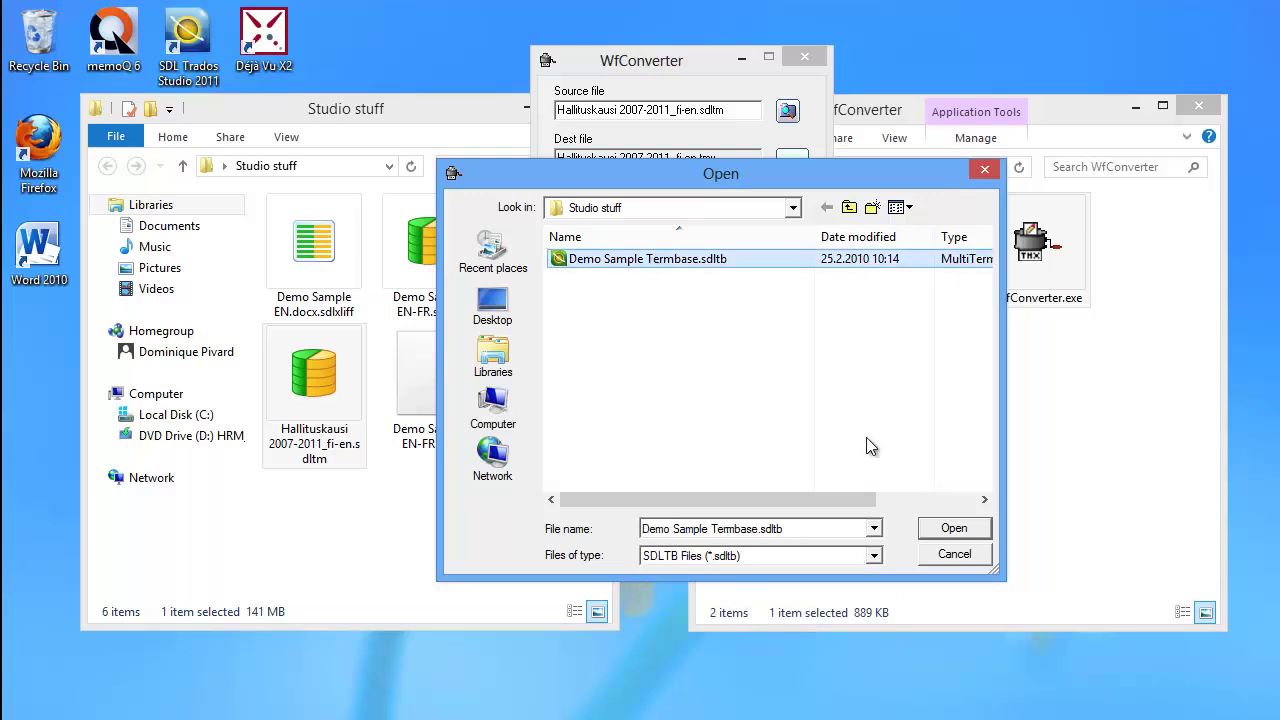
left_click(948, 529)
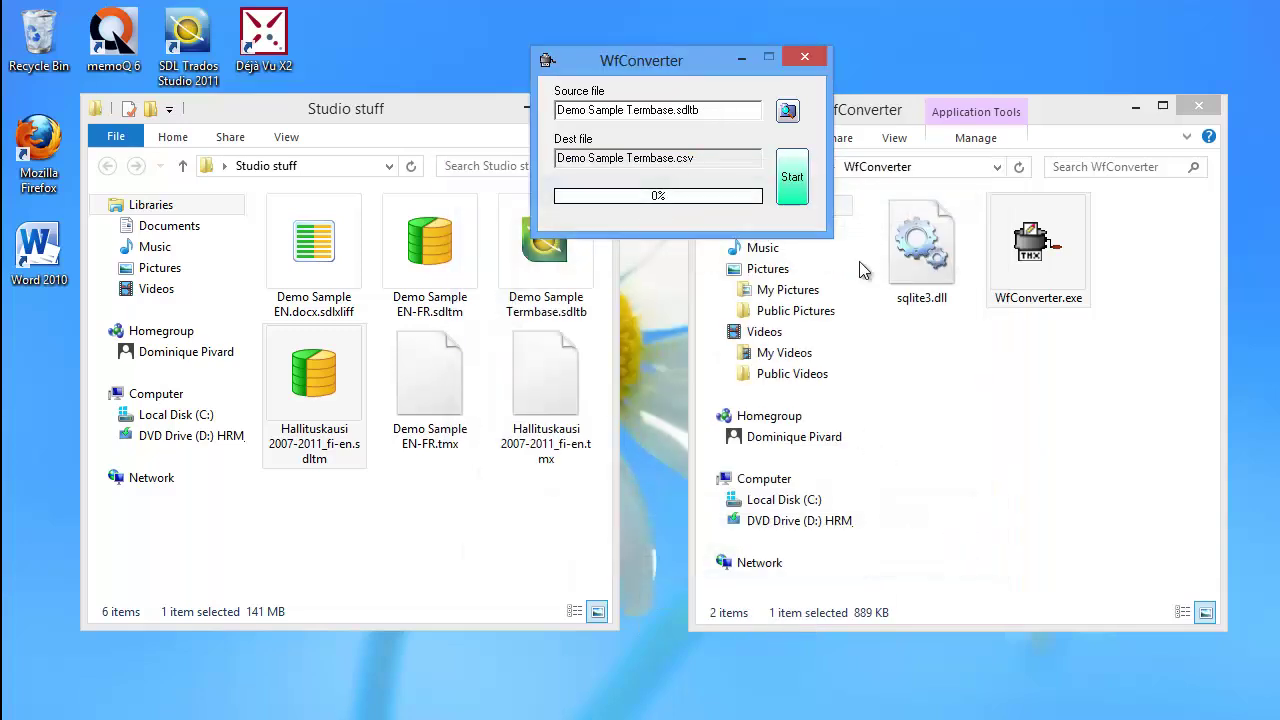
left_click(798, 175)
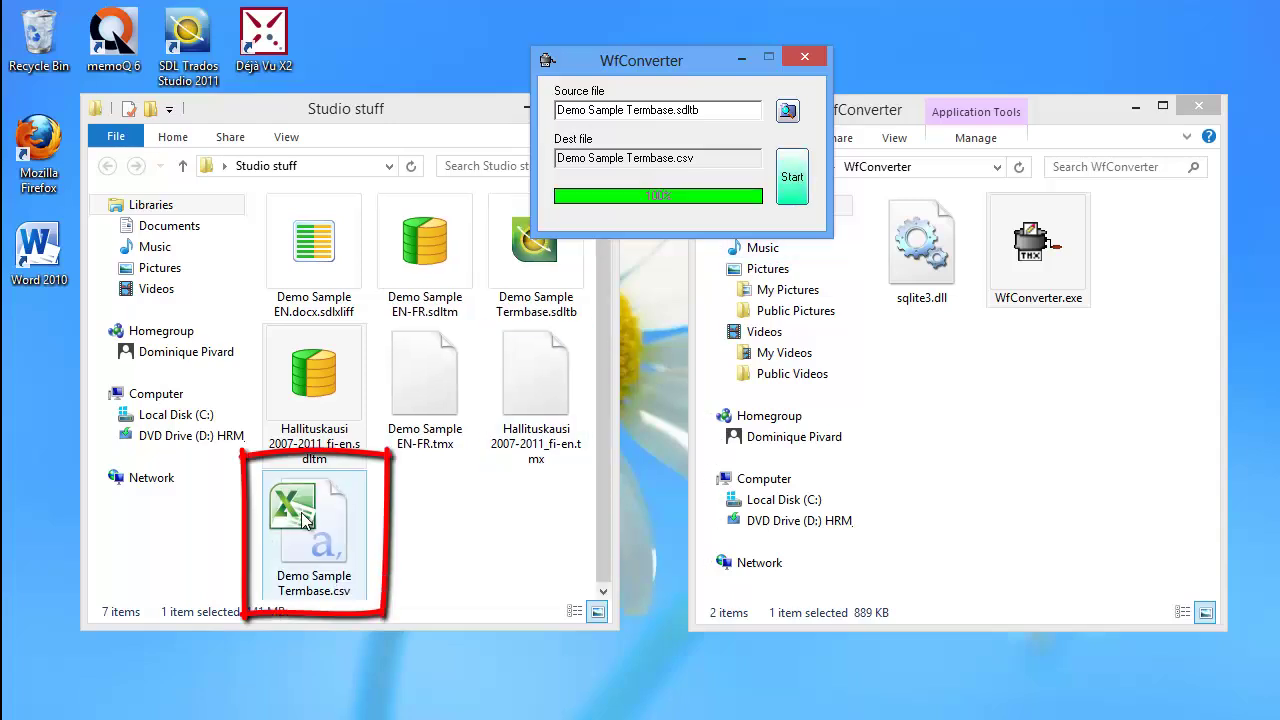
Step: Open Demo Sample Termbase.csv directly from its folder in Excel and widen column A to about 130.86
left_click(305, 520)
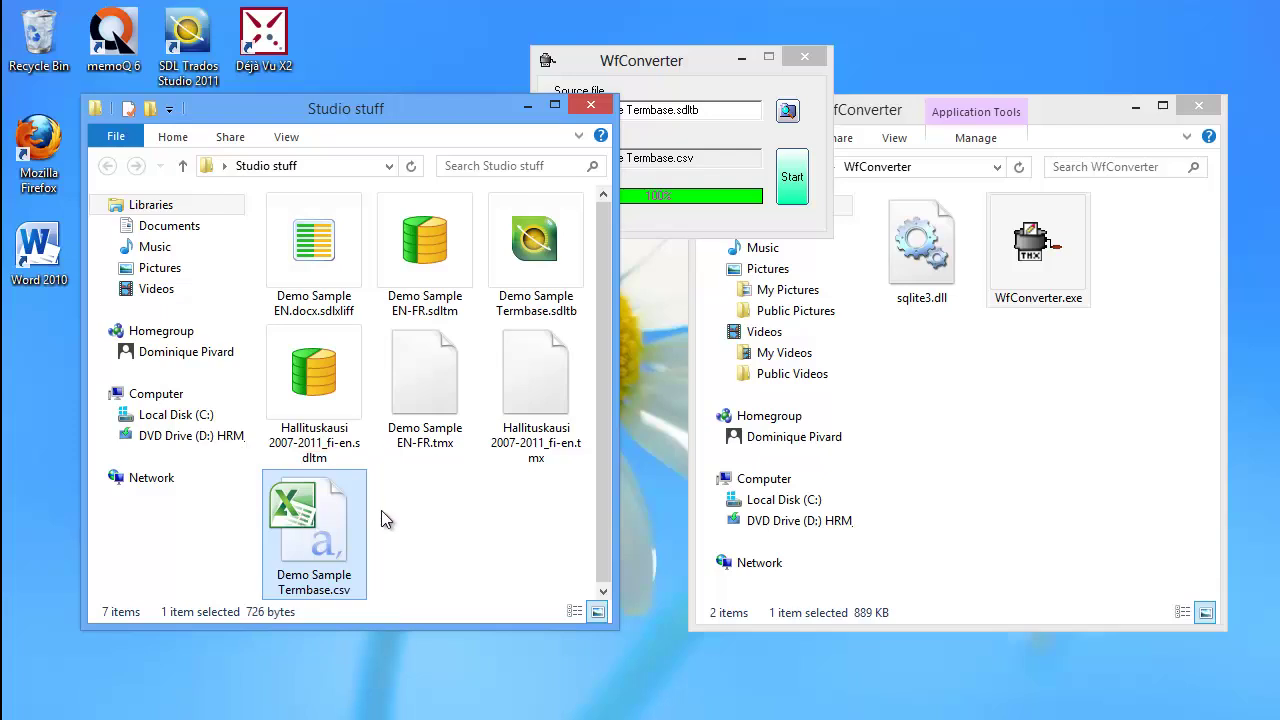
double_click(314, 517)
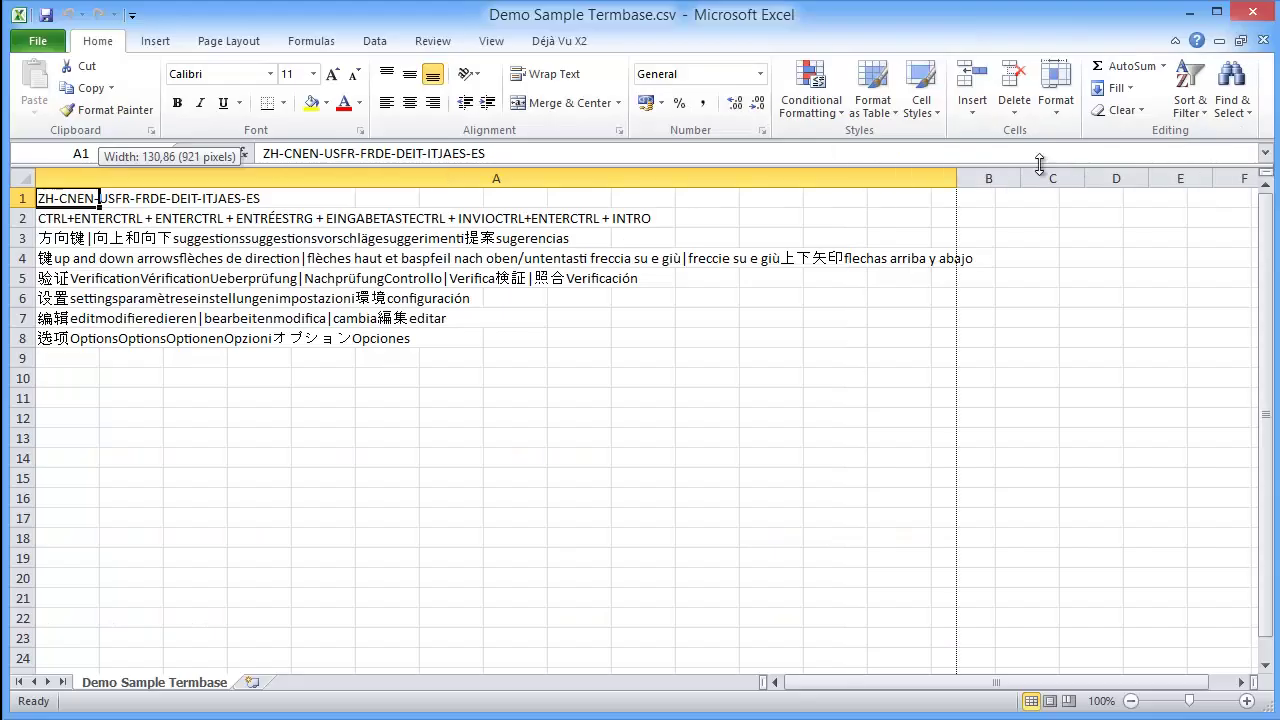
left_click_drag(1040, 163, 1040, 163)
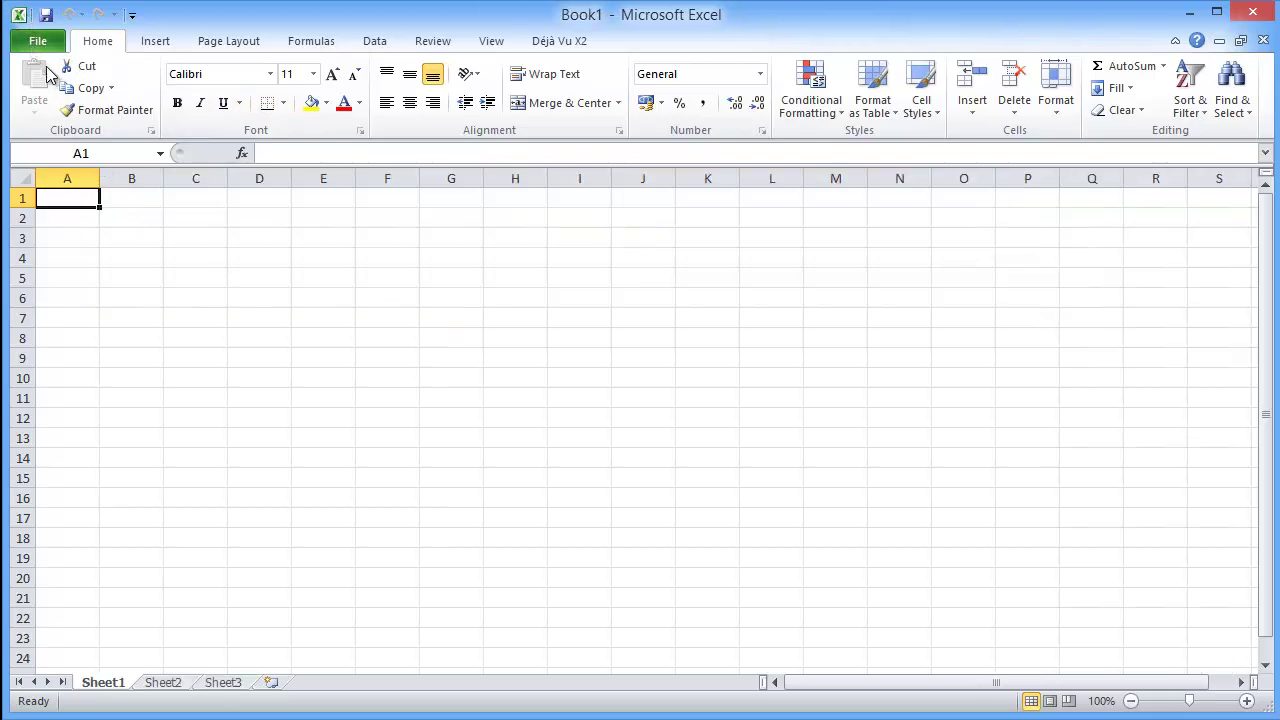
Step: Open Demo Sample Termbase.csv from a blank Excel workbook and import it as delimited UTF-8 data with Tab as delimiter
left_click(38, 41)
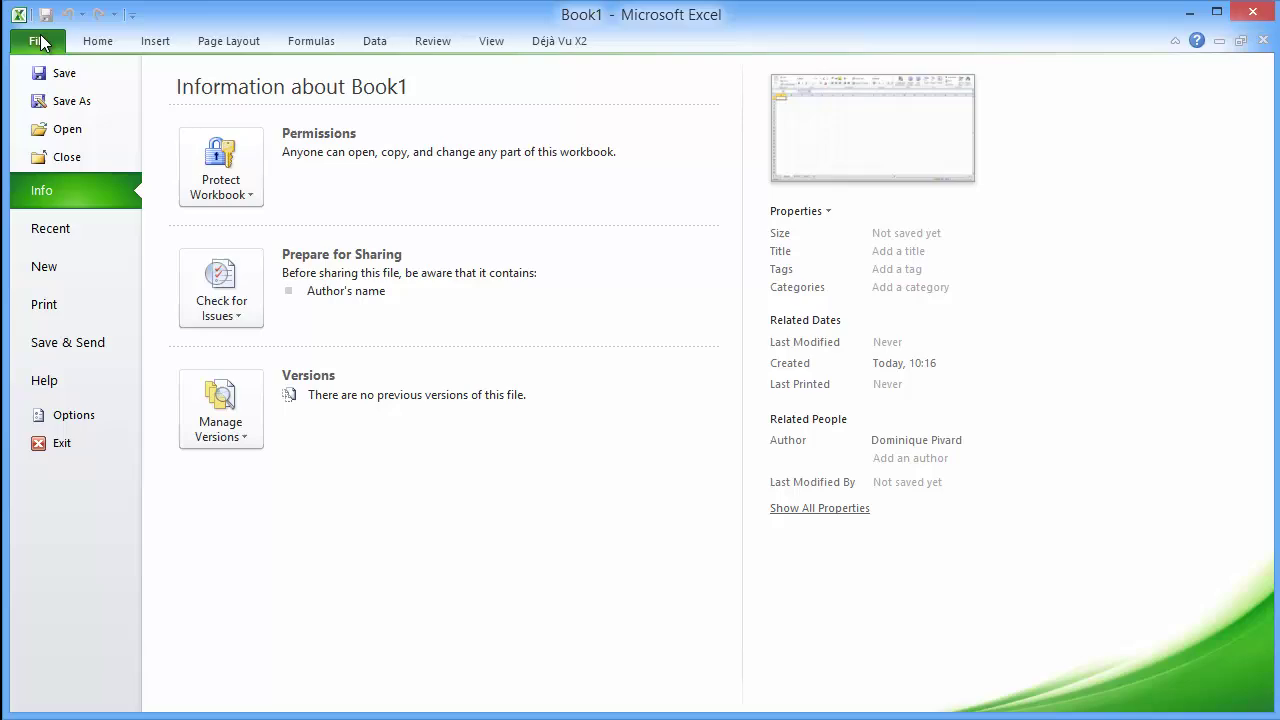
left_click(45, 135)
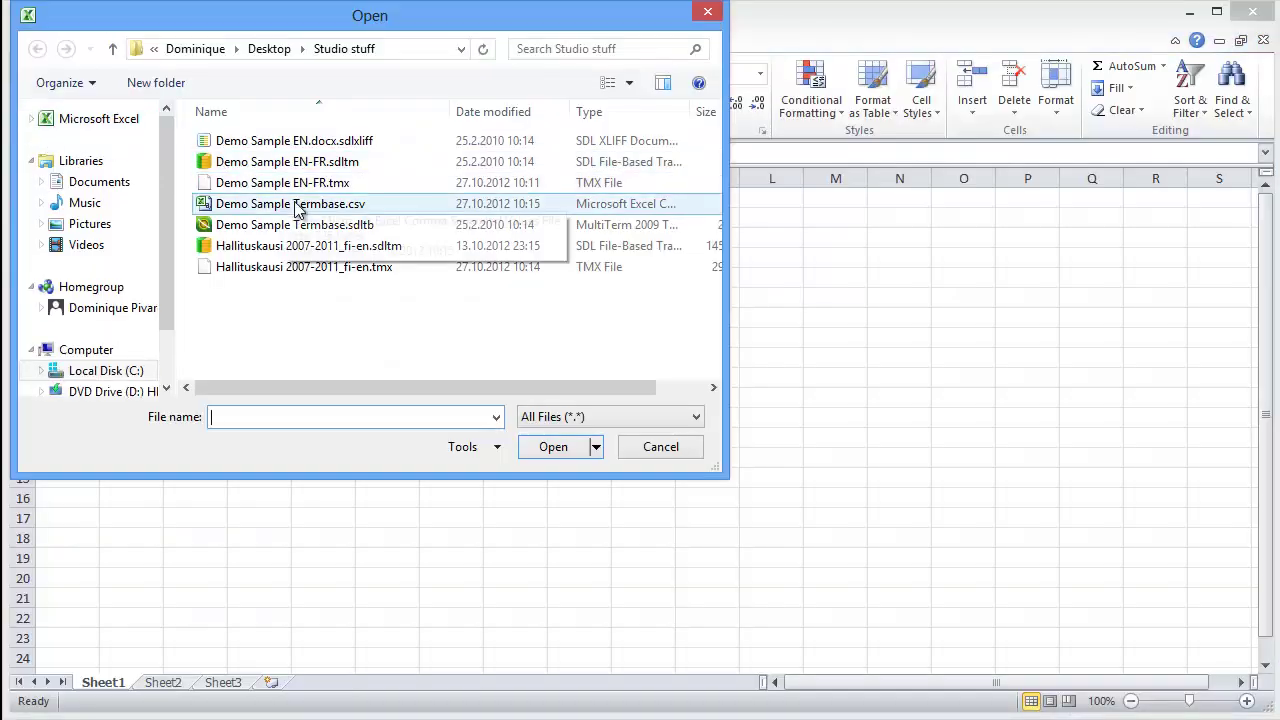
left_click(296, 206)
left_click(552, 447)
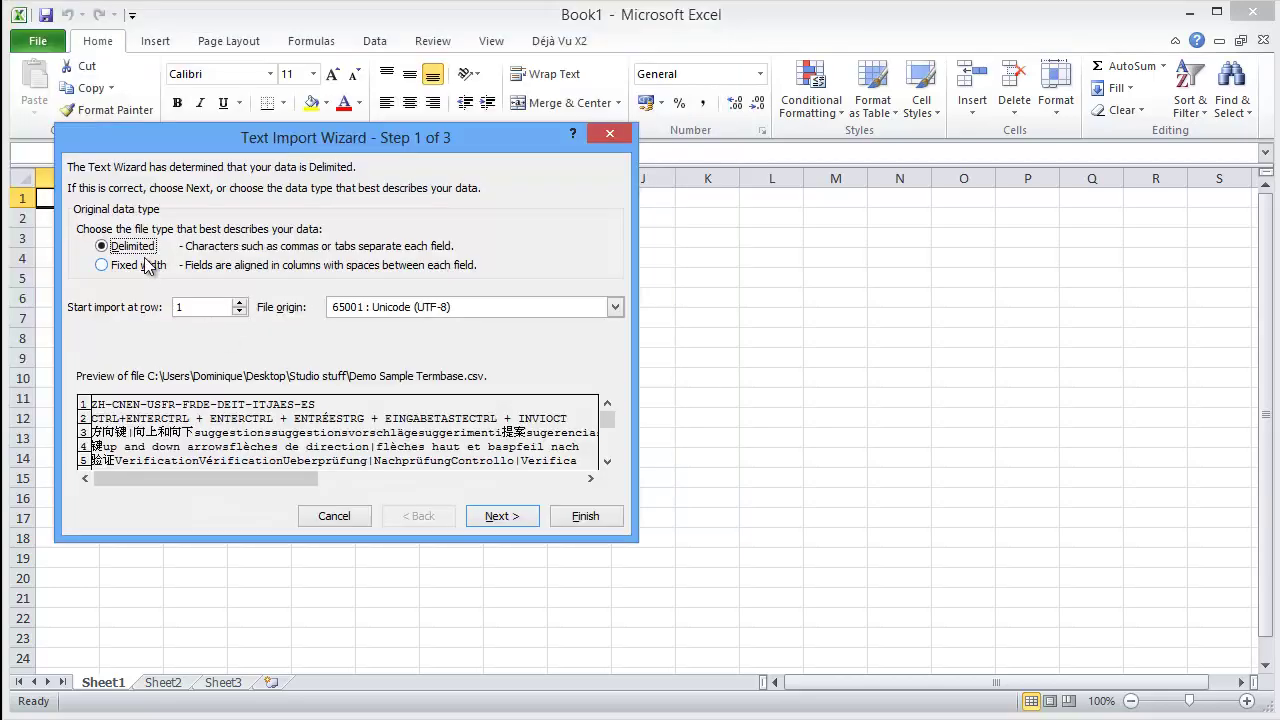
left_click(502, 516)
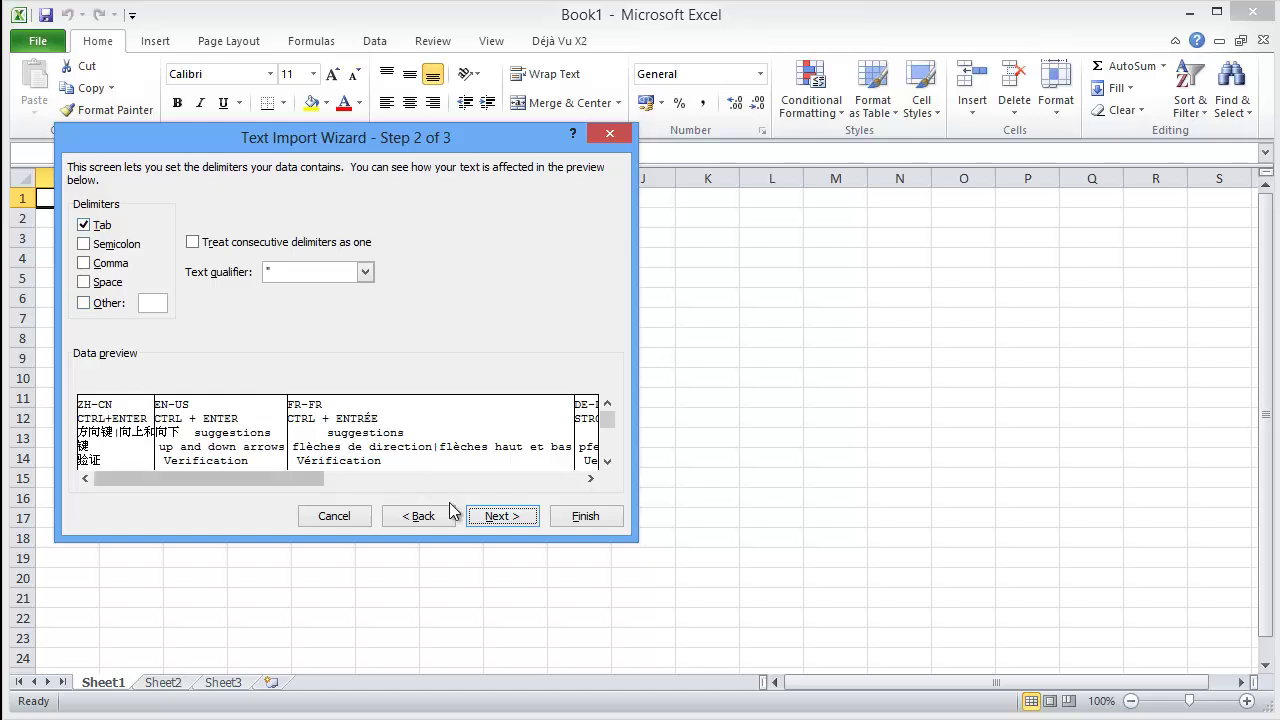
left_click(492, 519)
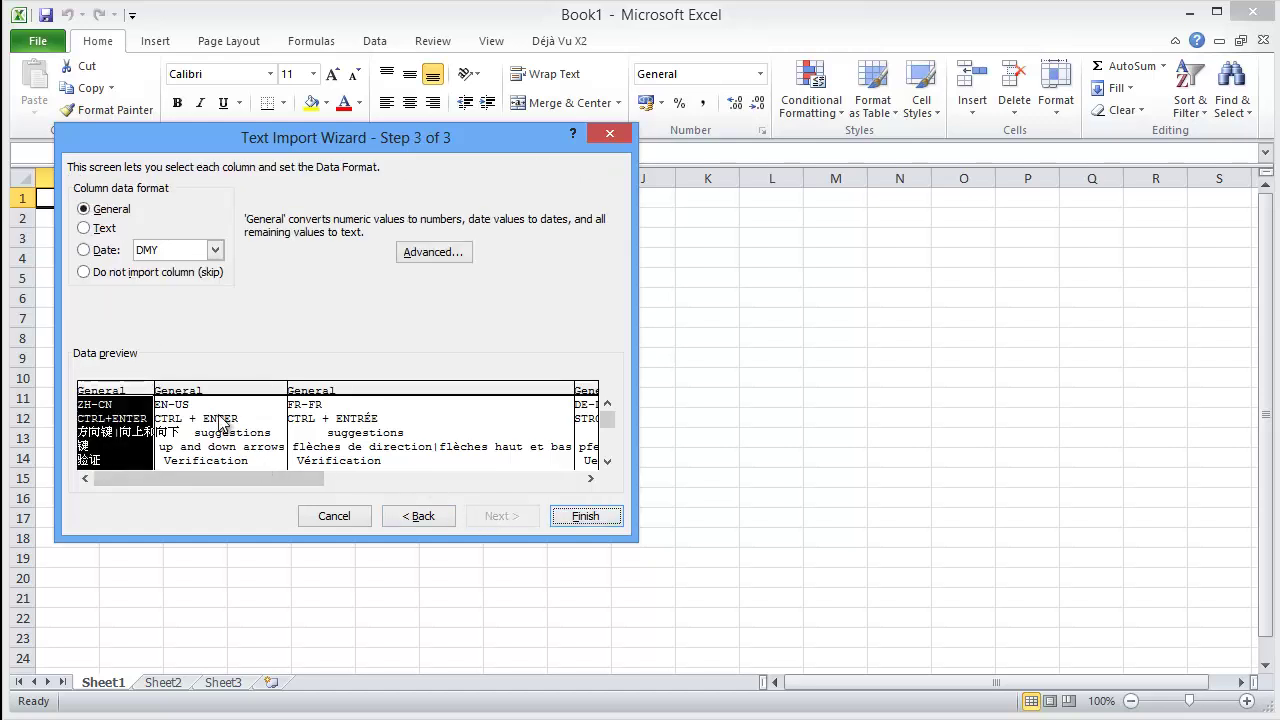
Step: Set the data format of all columns from ZH-CN to ES-ES to Text and finish the import
left_click(527, 482)
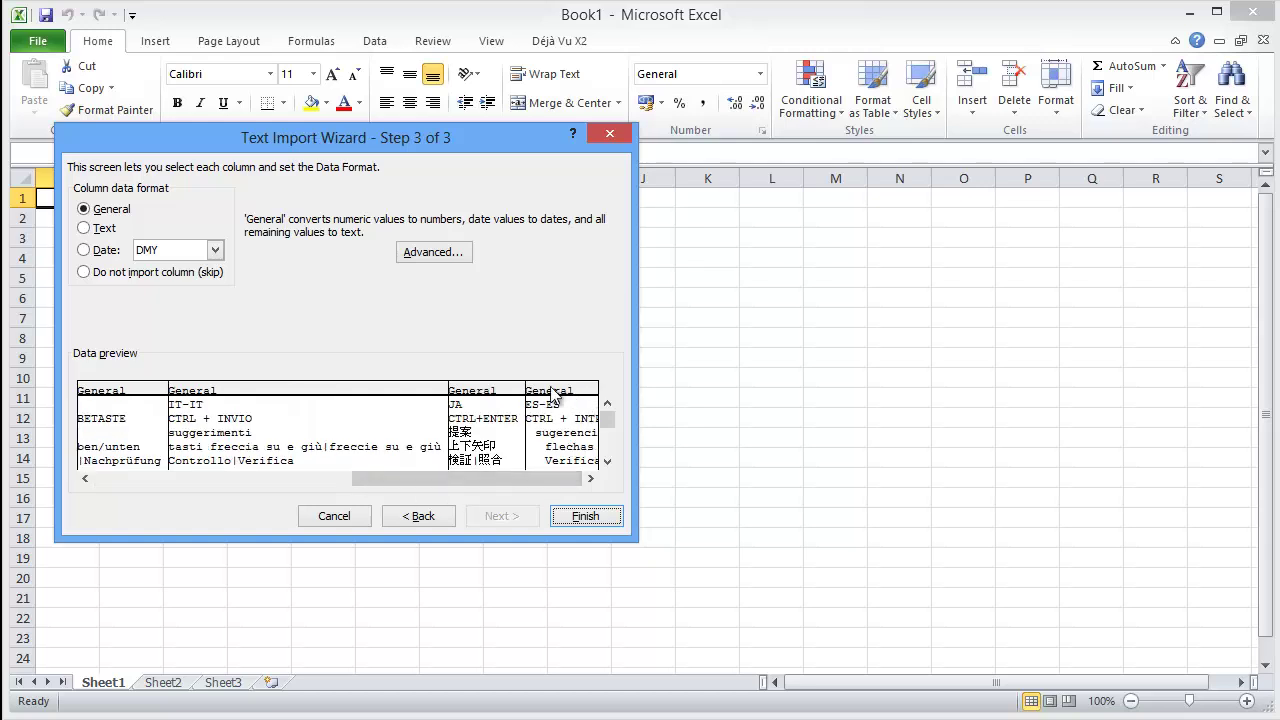
left_click(552, 392, "shift")
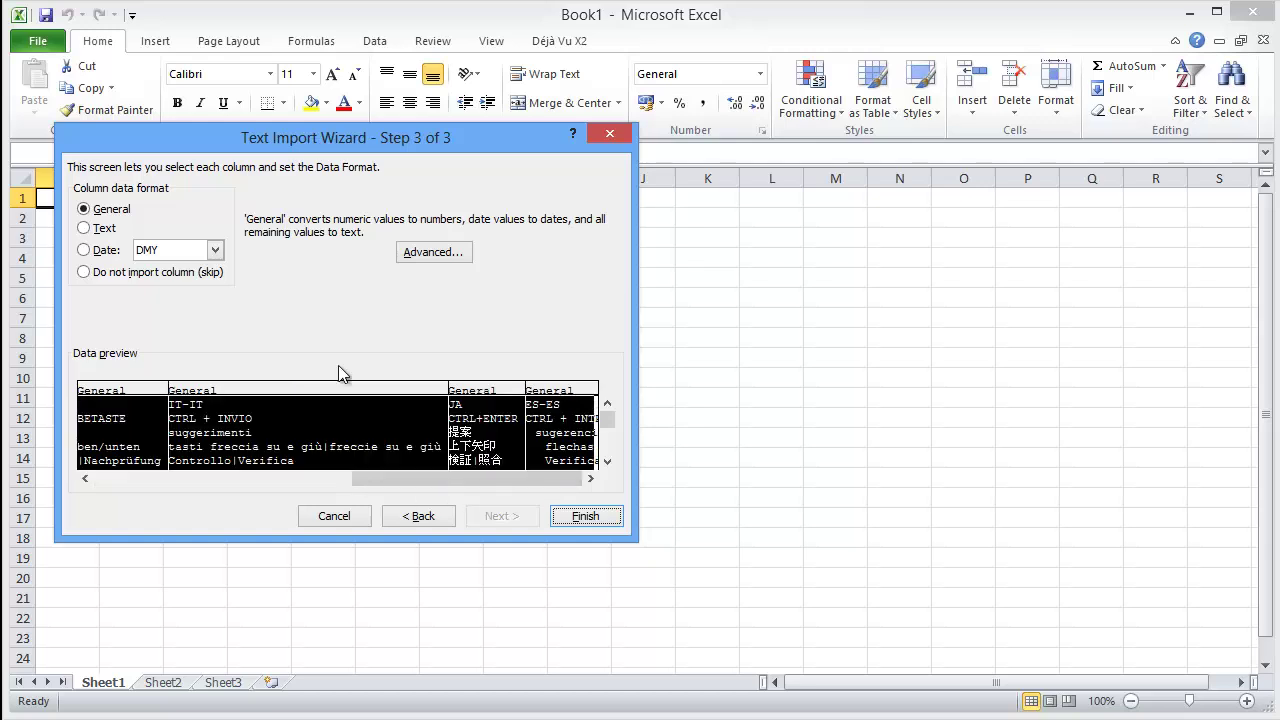
left_click(84, 228)
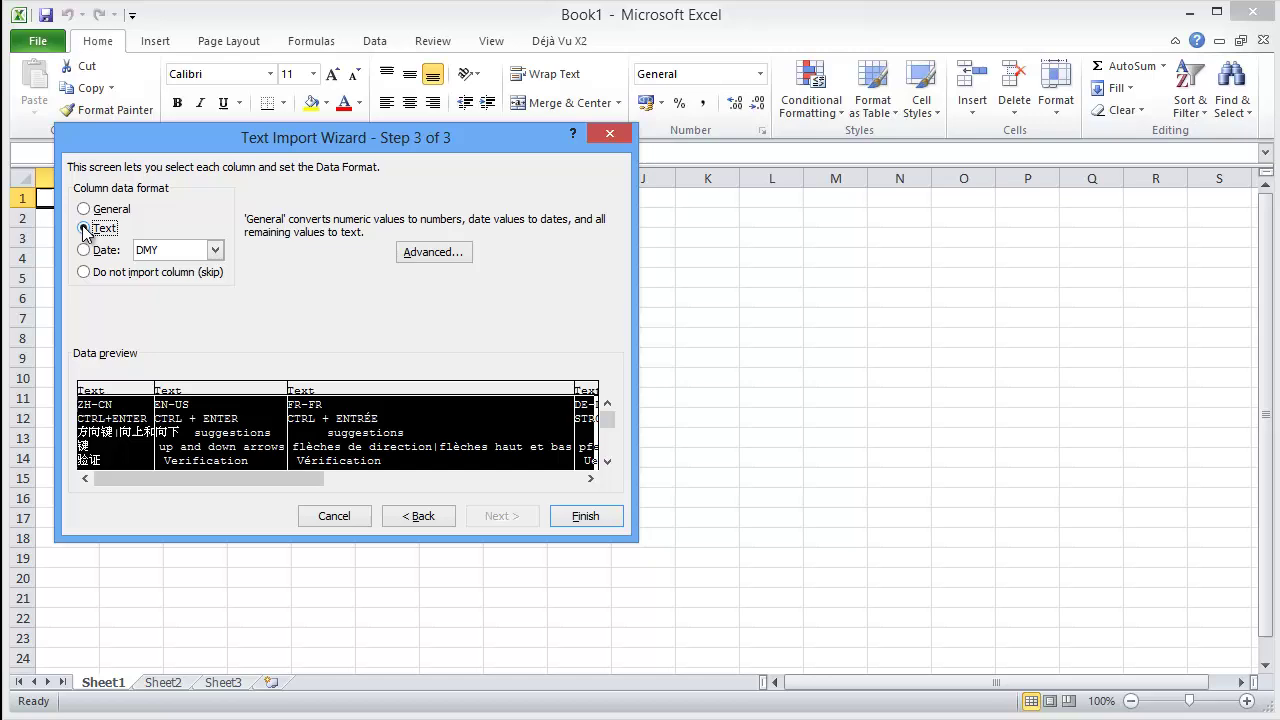
left_click(574, 517)
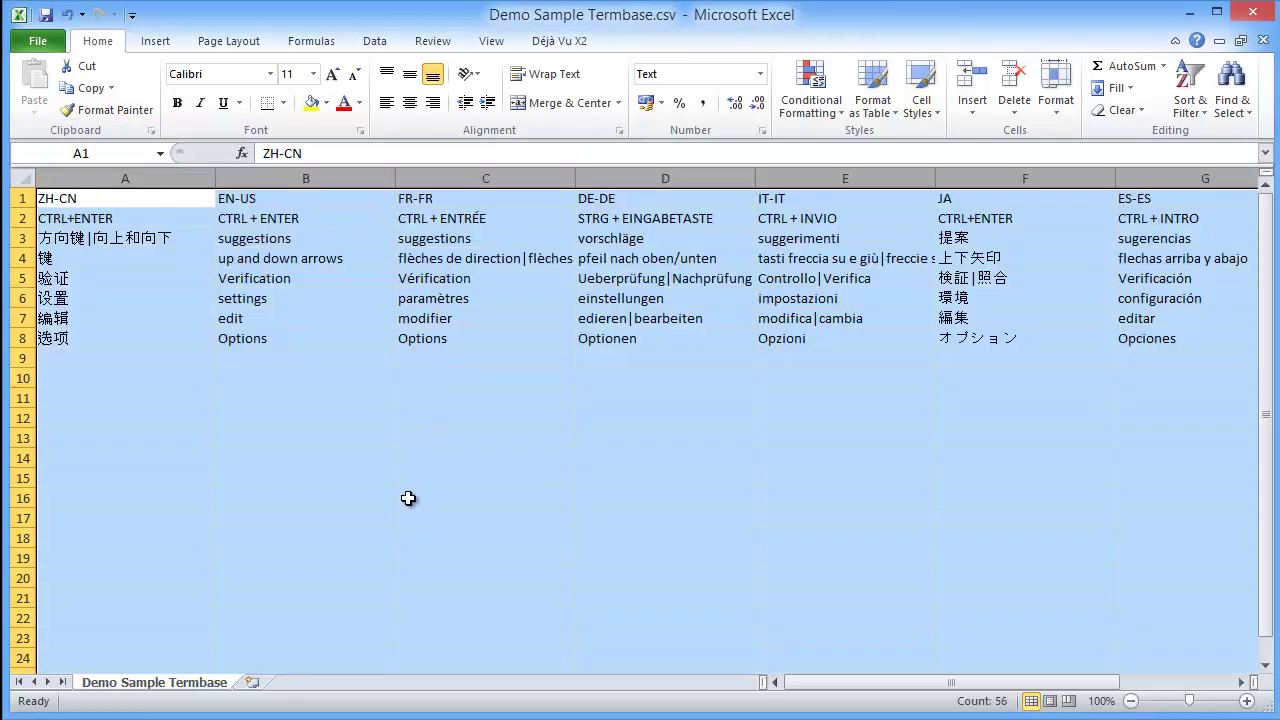
left_click(405, 496)
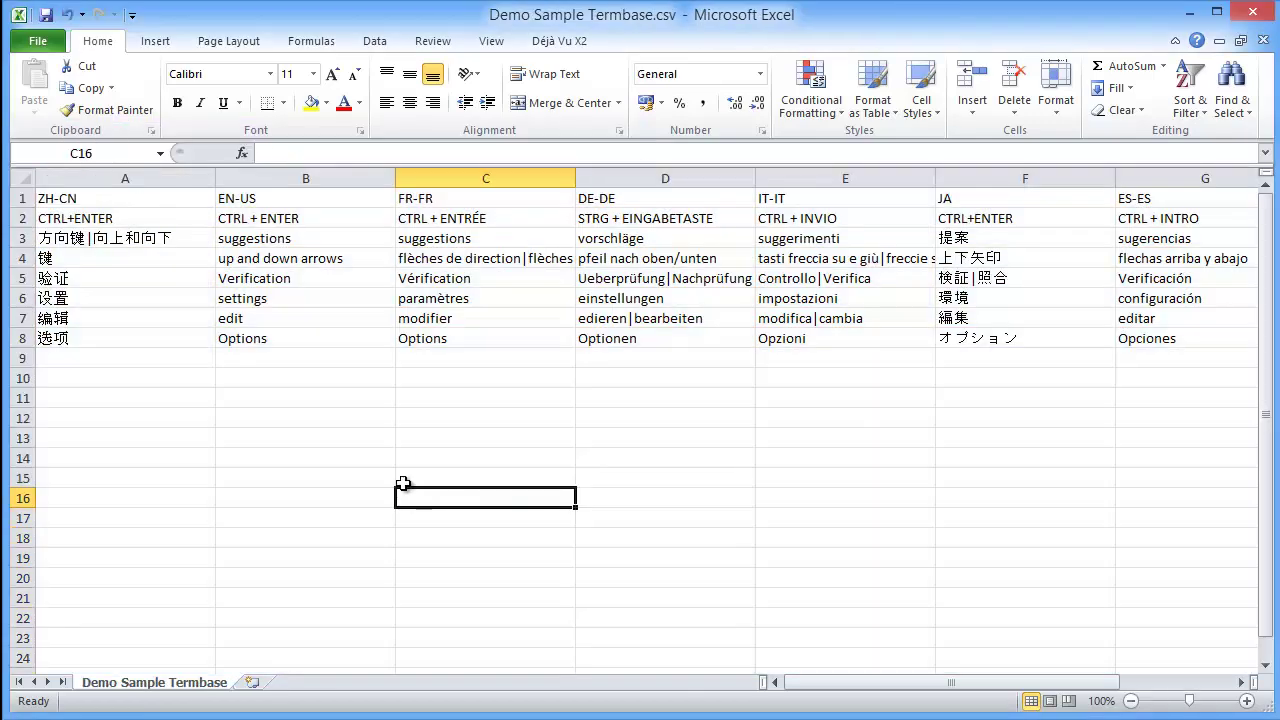